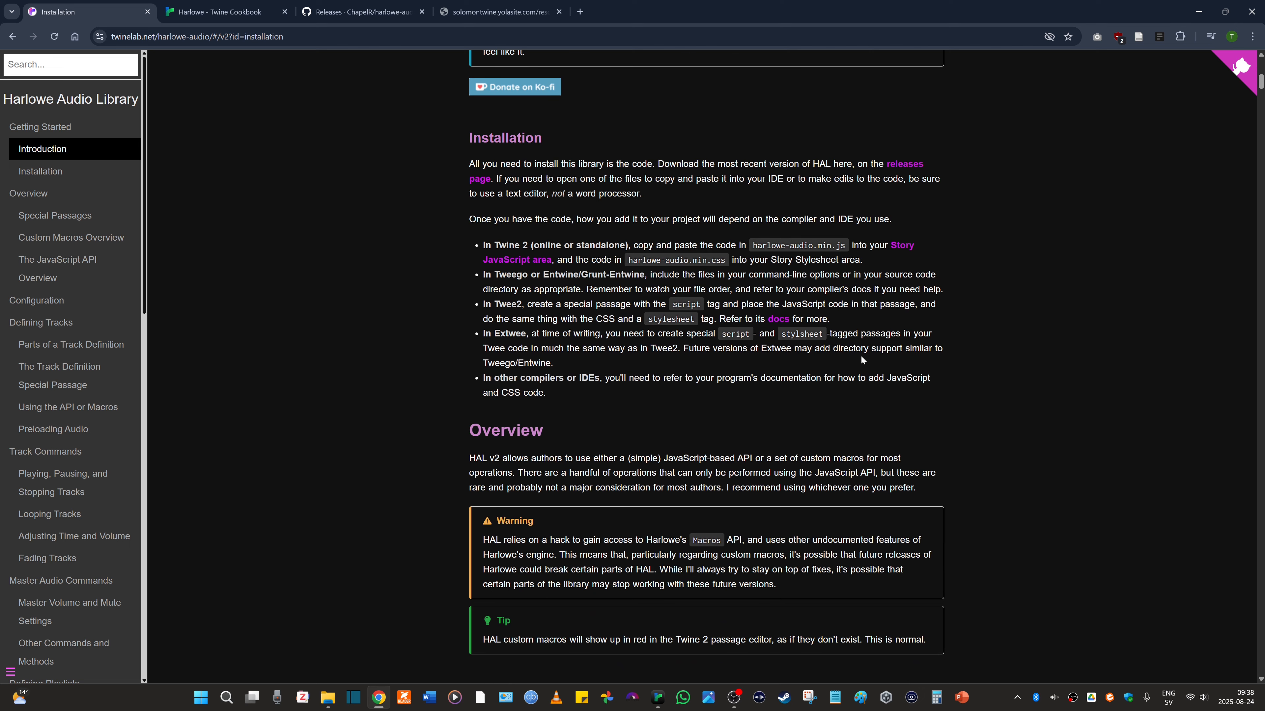
- Open the HAL releases page, and view the extracted harlowe-audio.min.js and harlowe-audio.min.css files in Notepad++
{"action": "left_click", "coordinate": [896, 169]}
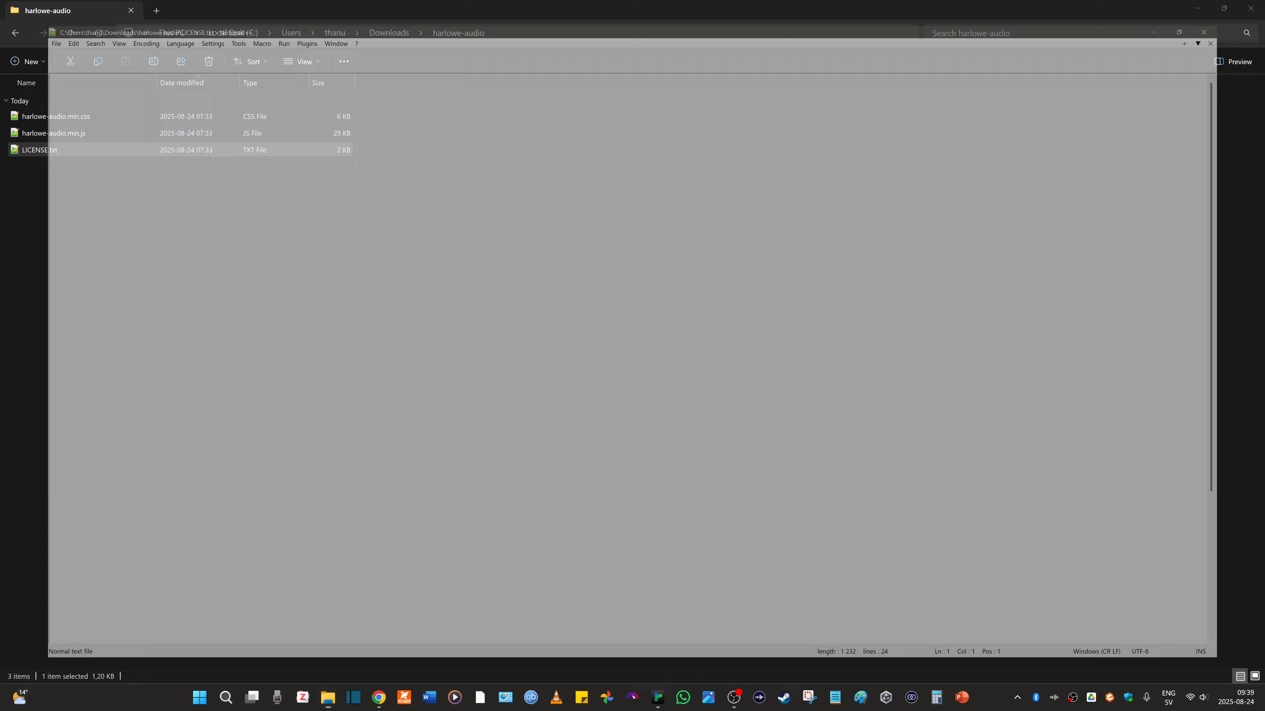
{"action": "key", "text": "Return"}
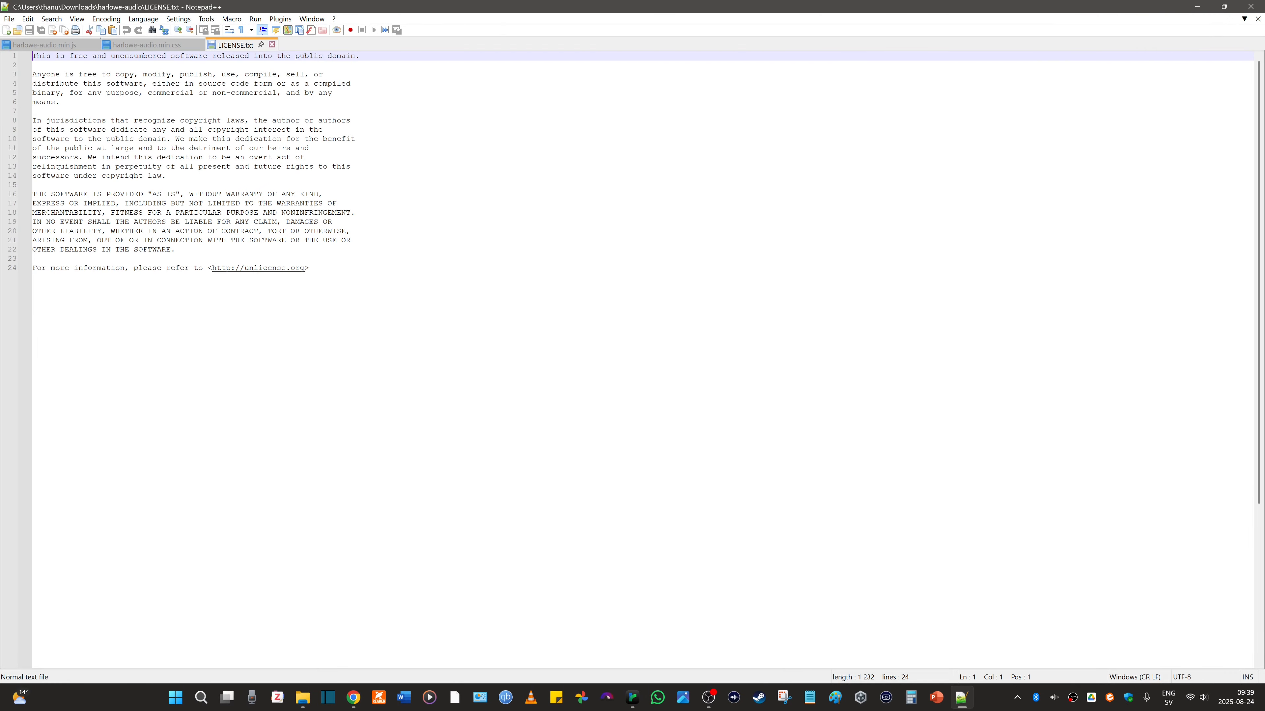
{"action": "left_click", "coordinate": [32, 46]}
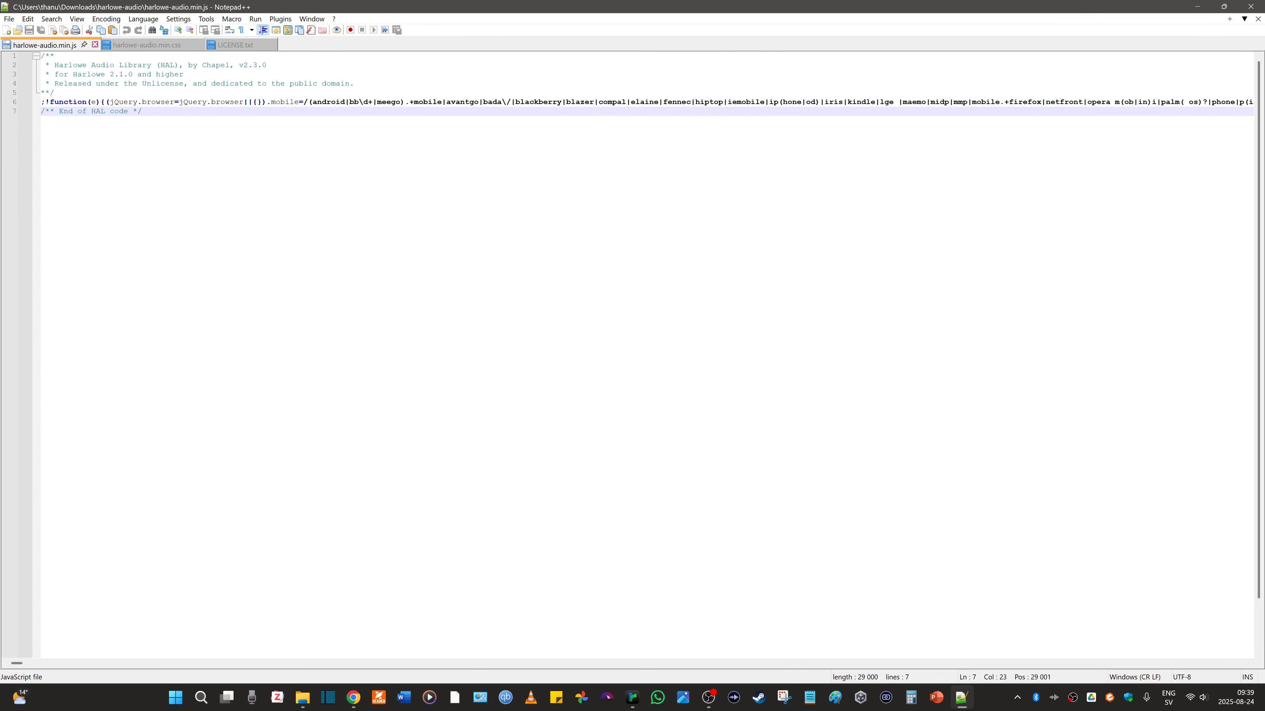
{"action": "left_click", "coordinate": [138, 50]}
- Return to the Installation page in Chrome, and review the Phone story's JavaScript to its end in an enlarged Twine editor
{"action": "left_click", "coordinate": [353, 697]}
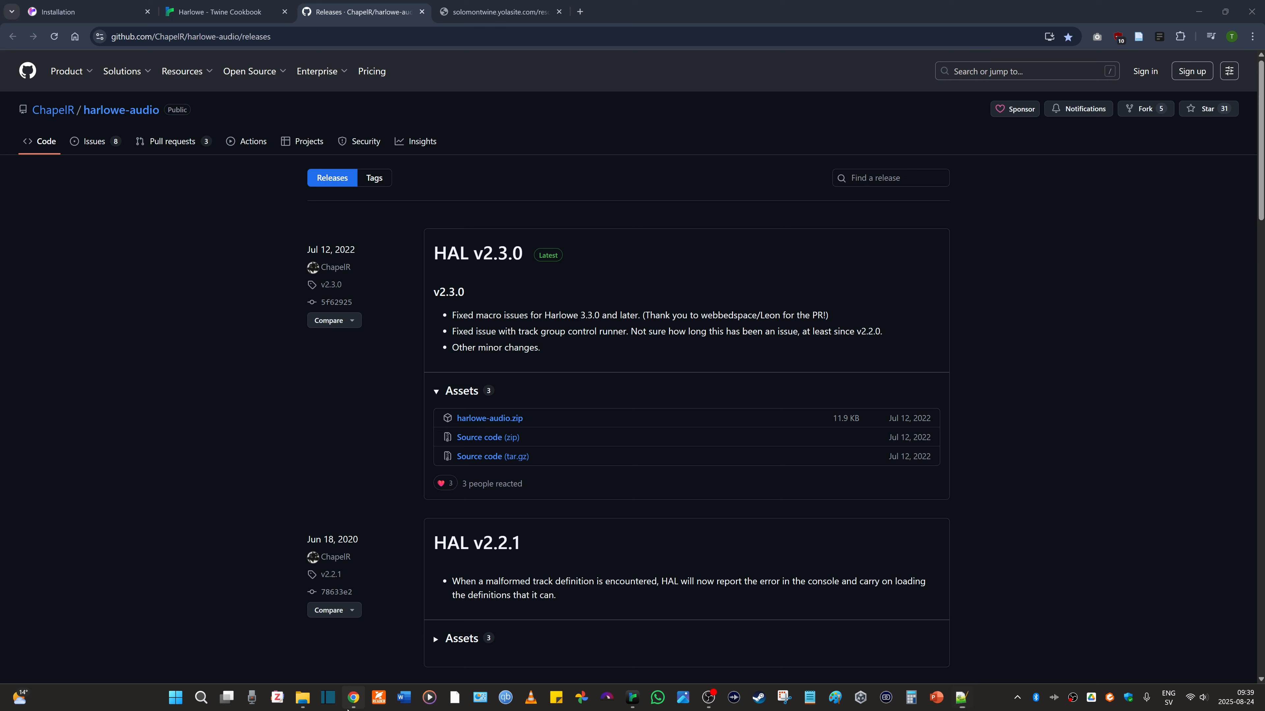
{"action": "left_click", "coordinate": [76, 6]}
{"action": "left_click", "coordinate": [632, 697]}
{"action": "left_click", "coordinate": [98, 37]}
{"action": "left_click", "coordinate": [294, 60]}
{"action": "left_click", "coordinate": [1216, 90]}
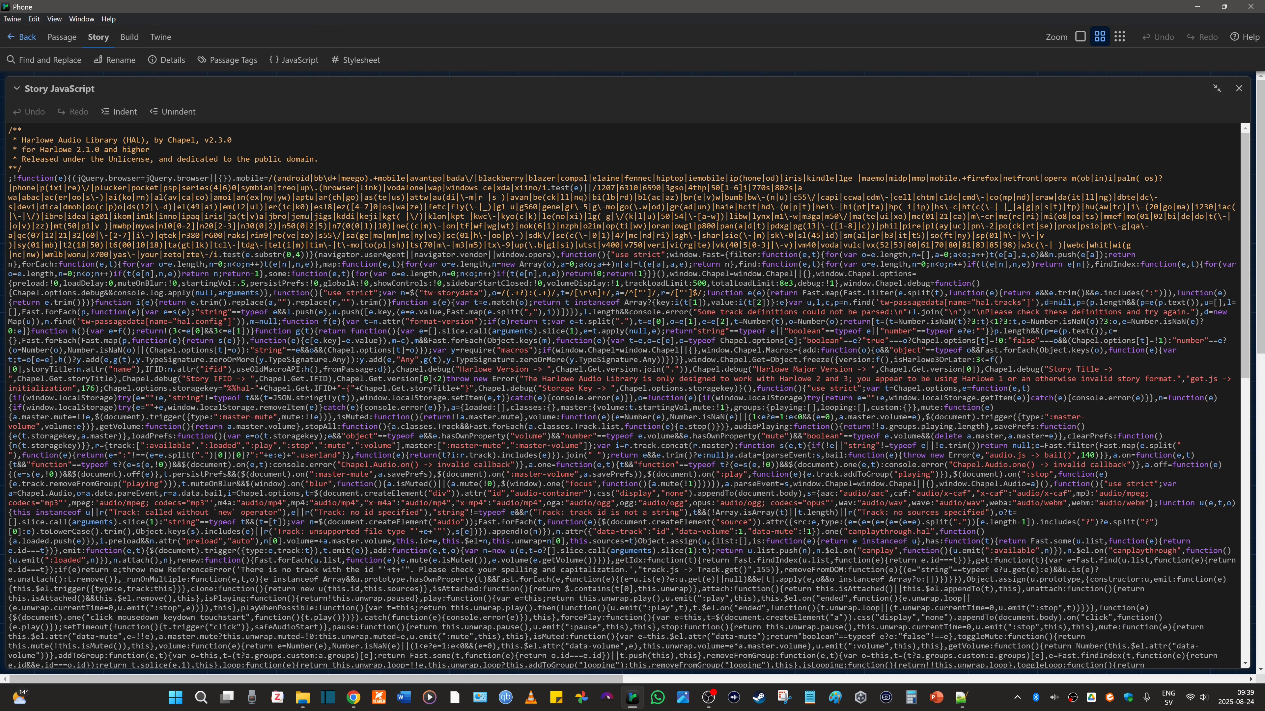
{"action": "left_click_drag", "start_coordinate": [1245, 249], "coordinate": [1244, 531]}
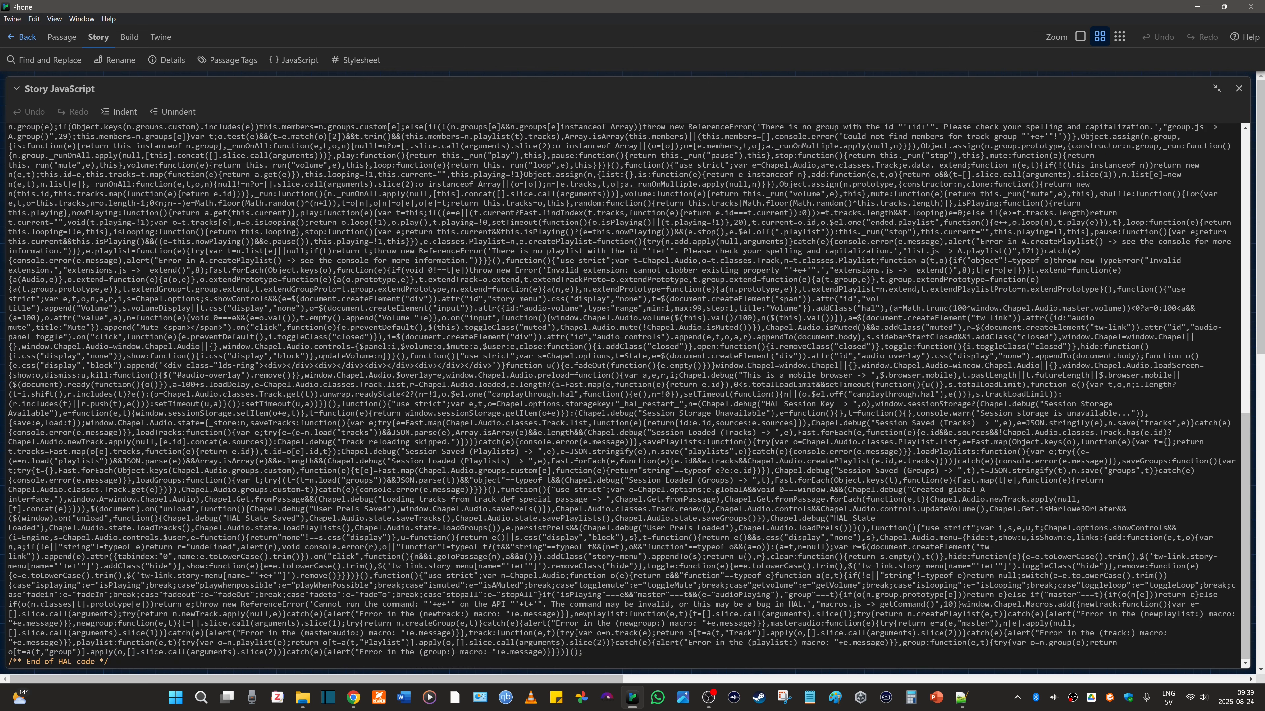
{"action": "left_click", "coordinate": [1238, 89]}
- Review the Story Stylesheet in an enlarged editor down to the end of the HAL code, and close it
{"action": "left_click", "coordinate": [355, 60]}
{"action": "left_click", "coordinate": [1217, 88]}
{"action": "scroll", "coordinate": [622, 374], "scroll_direction": "down", "scroll_amount": 15}
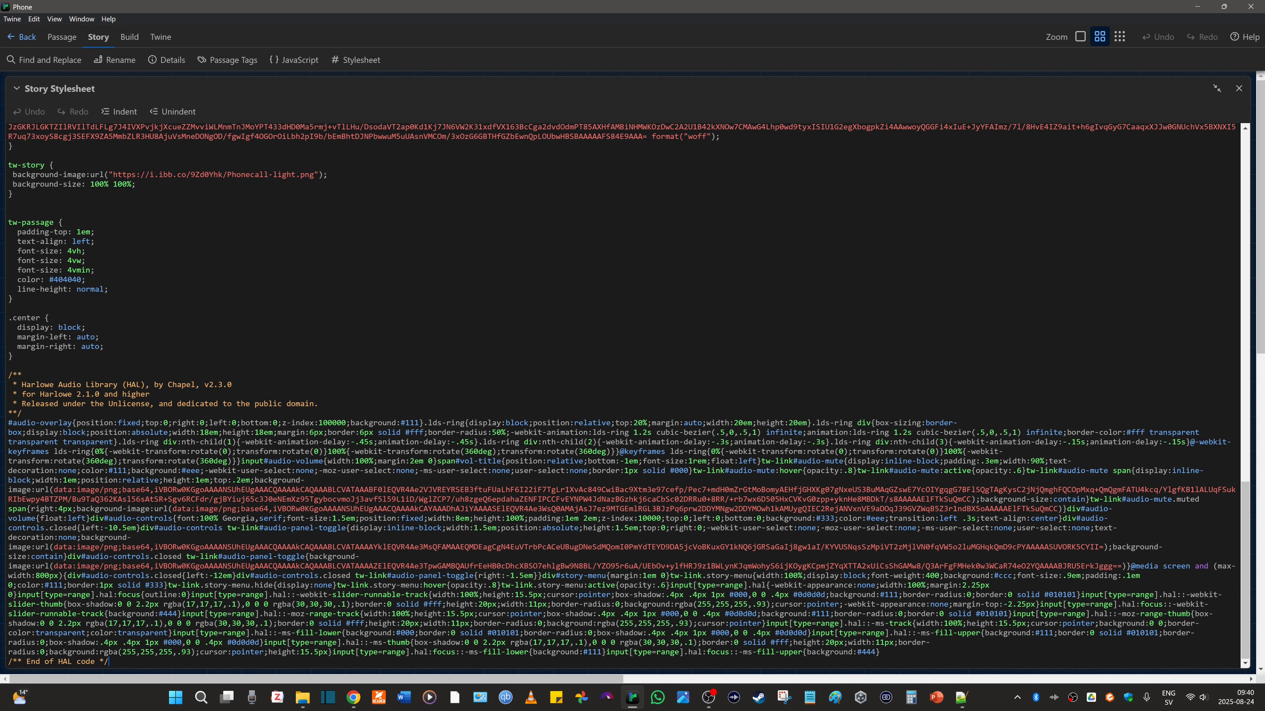
{"action": "left_click", "coordinate": [1238, 89]}
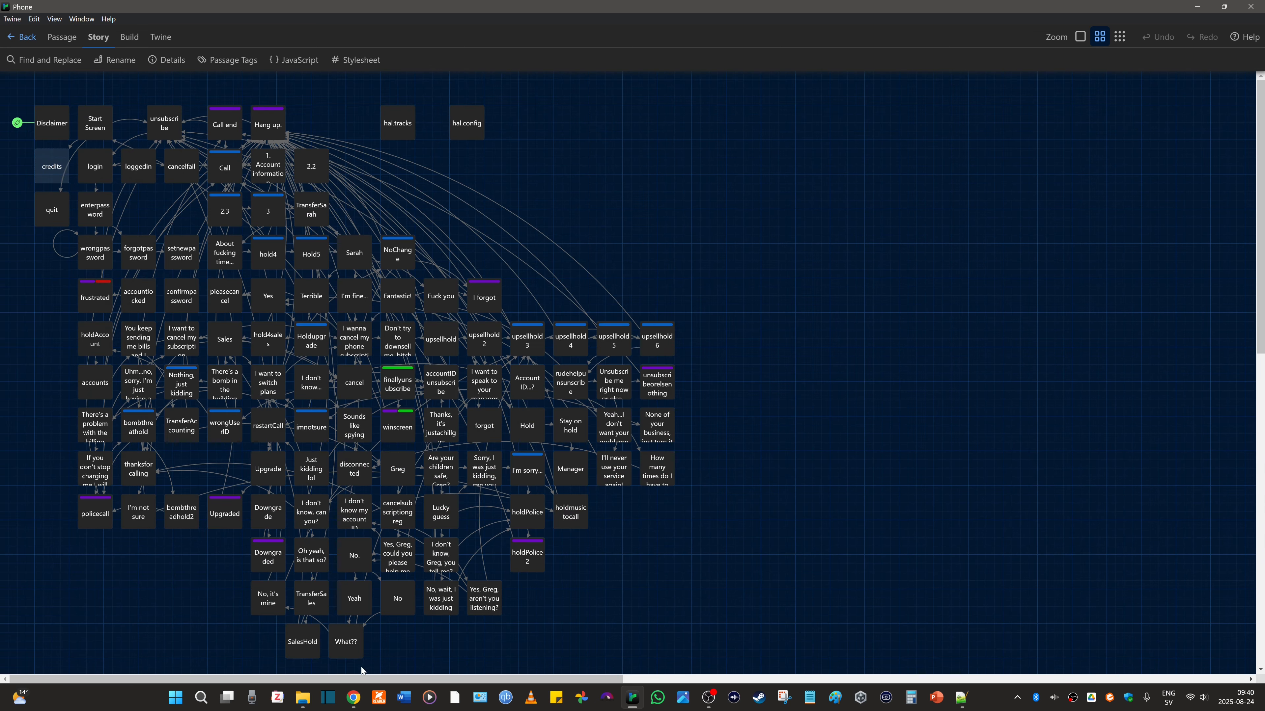
- Read the Track Definition Special Passage section of the HAL documentation in Chrome, and switch back to the hal.tracks passage in Twine
{"action": "left_click", "coordinate": [354, 698]}
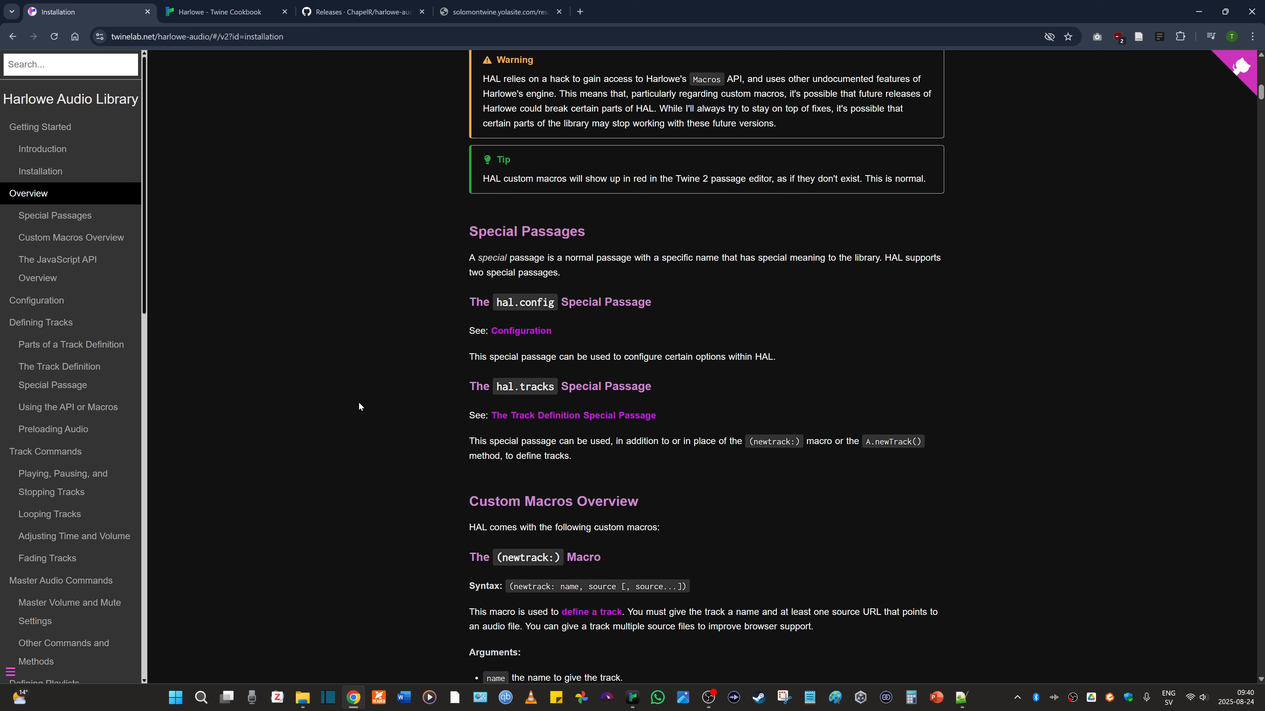
{"action": "scroll", "coordinate": [359, 406], "scroll_direction": "down", "scroll_amount": 1}
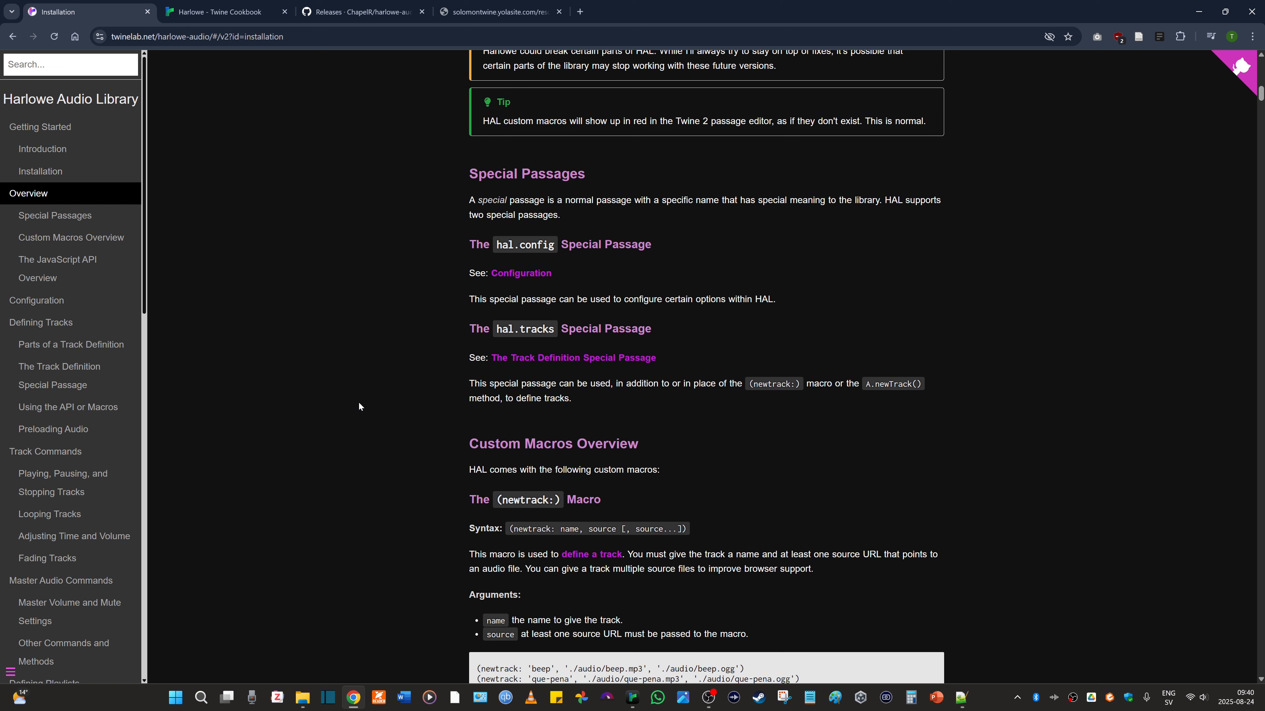
{"action": "left_click", "coordinate": [573, 358]}
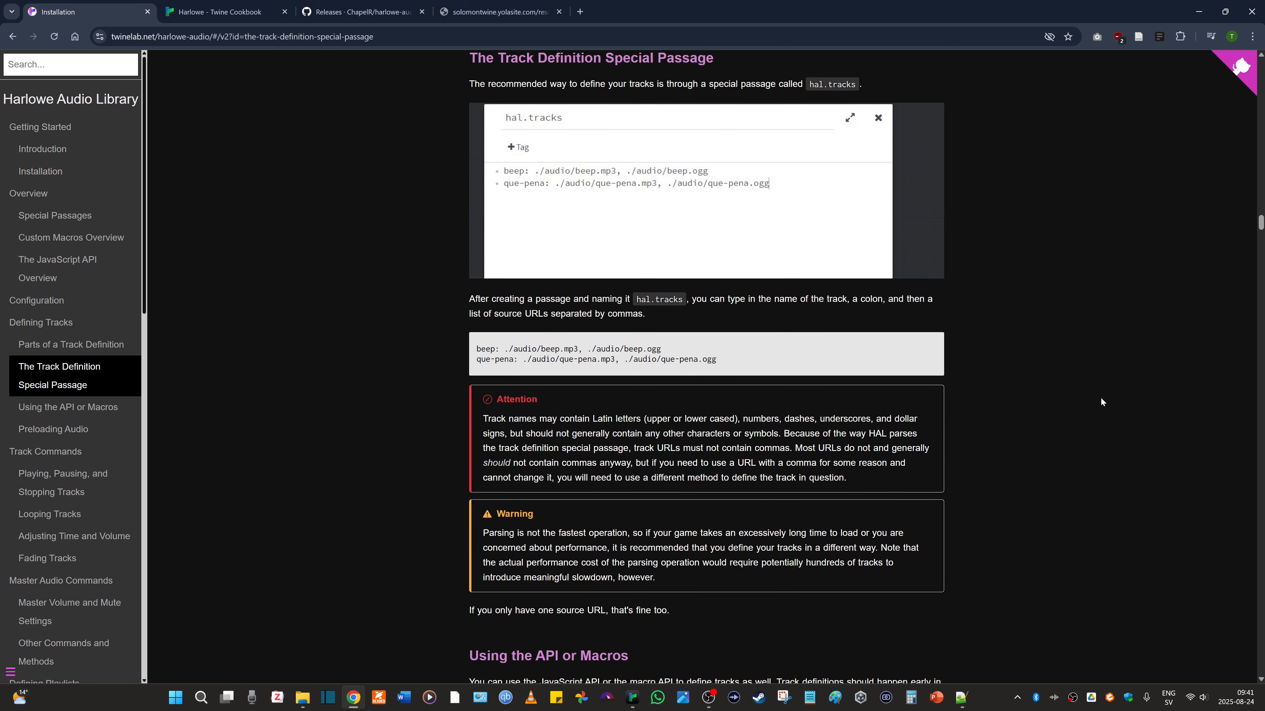
{"action": "scroll", "coordinate": [1101, 401], "scroll_direction": "up", "scroll_amount": 1}
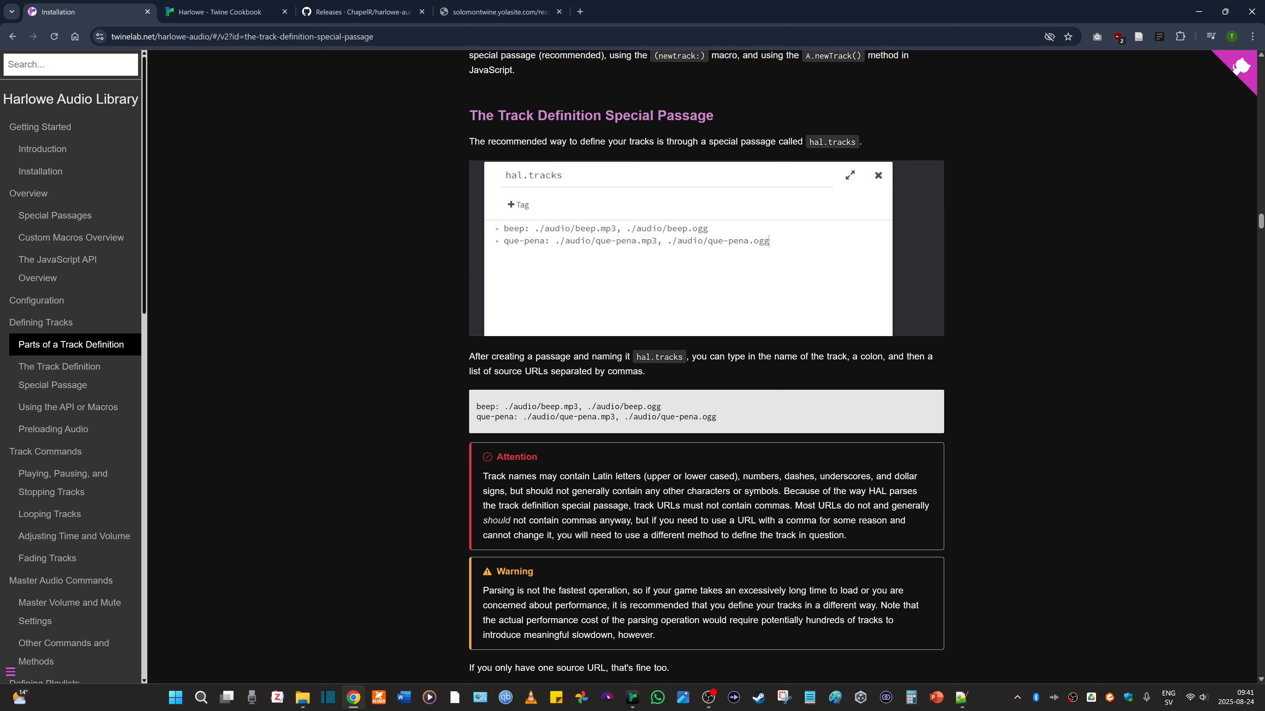
{"action": "scroll", "coordinate": [1038, 356], "scroll_direction": "down", "scroll_amount": 1}
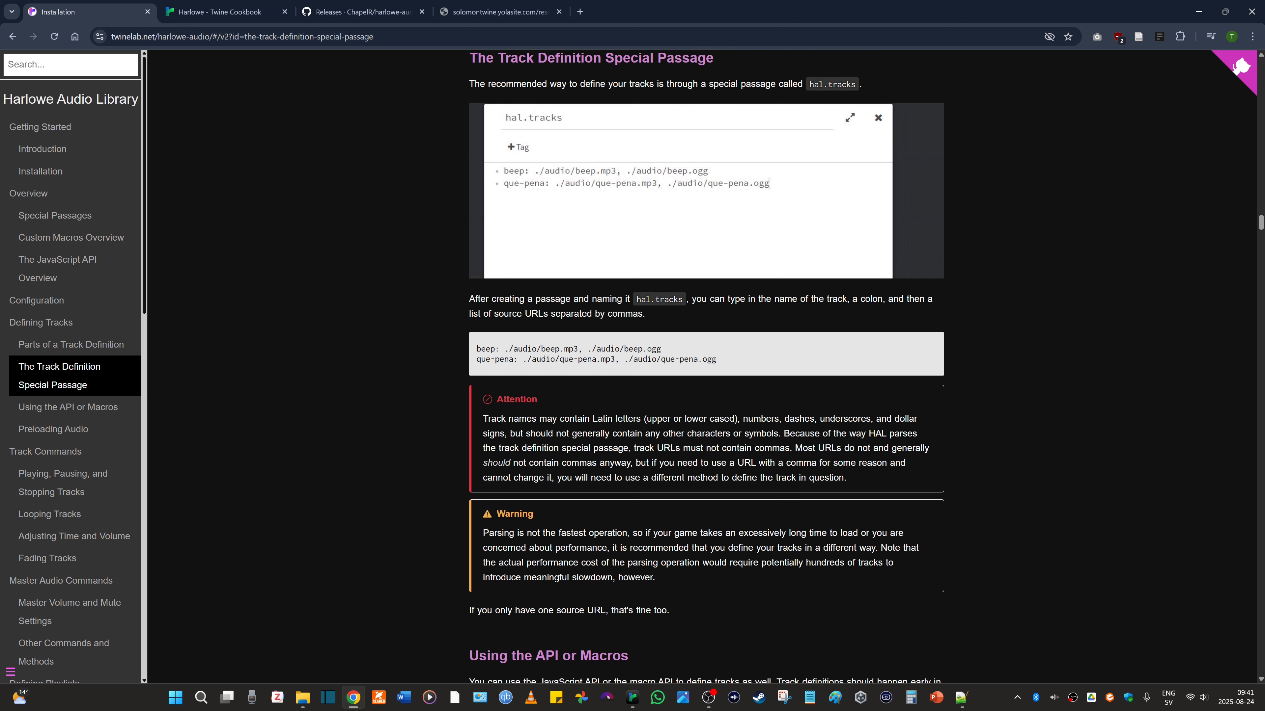
{"action": "key", "text": "alt+Tab"}
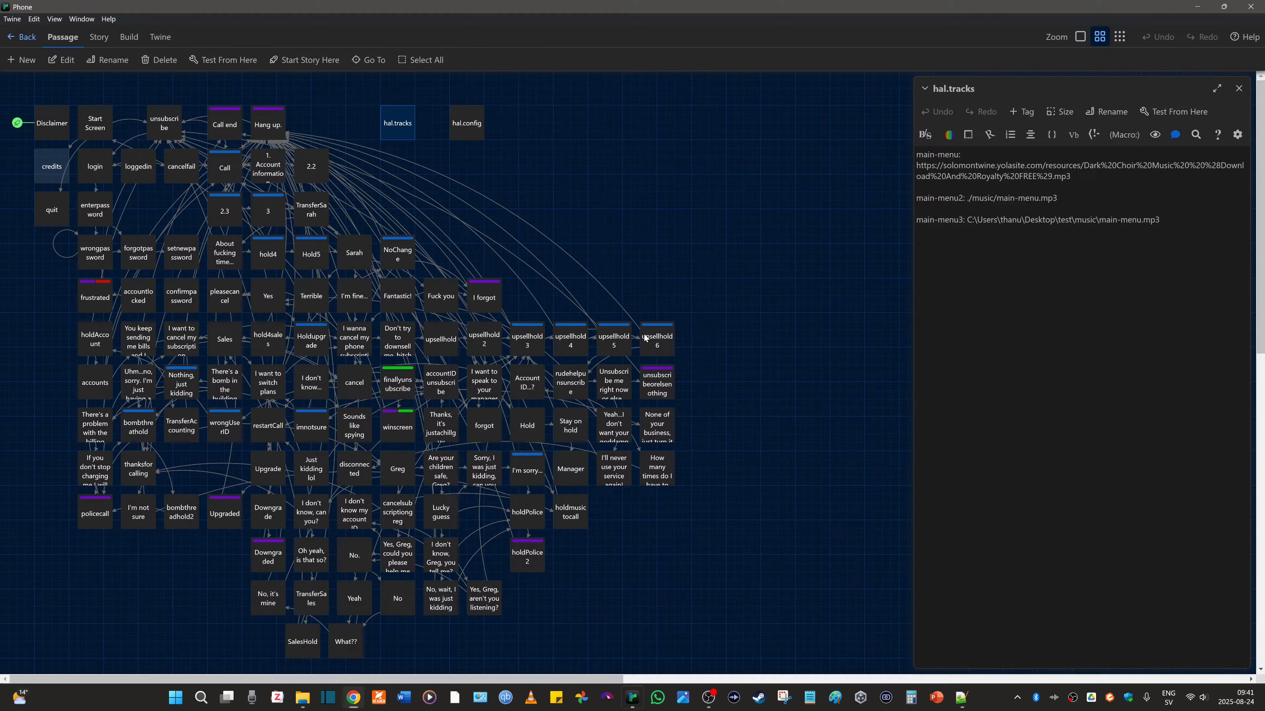
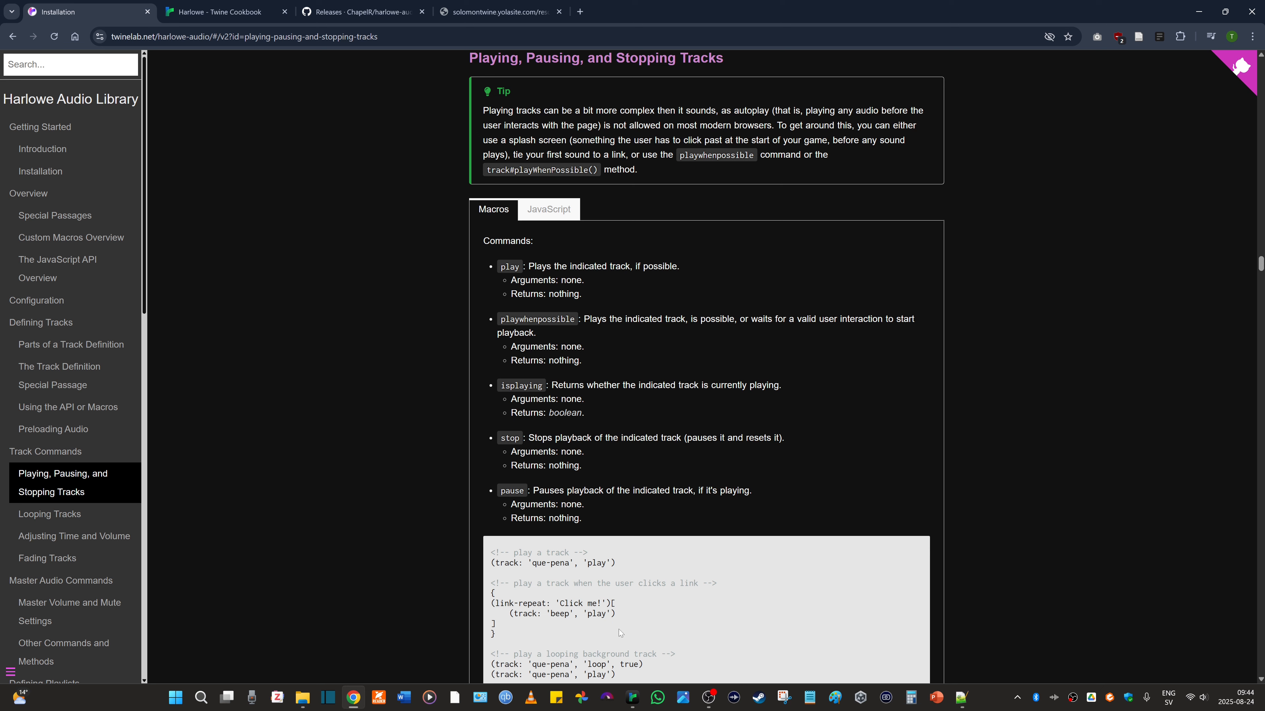
- Switch to Twine and open the Disclaimer passage to view its track macros
{"action": "left_click", "coordinate": [632, 697]}
{"action": "left_click", "coordinate": [44, 132]}
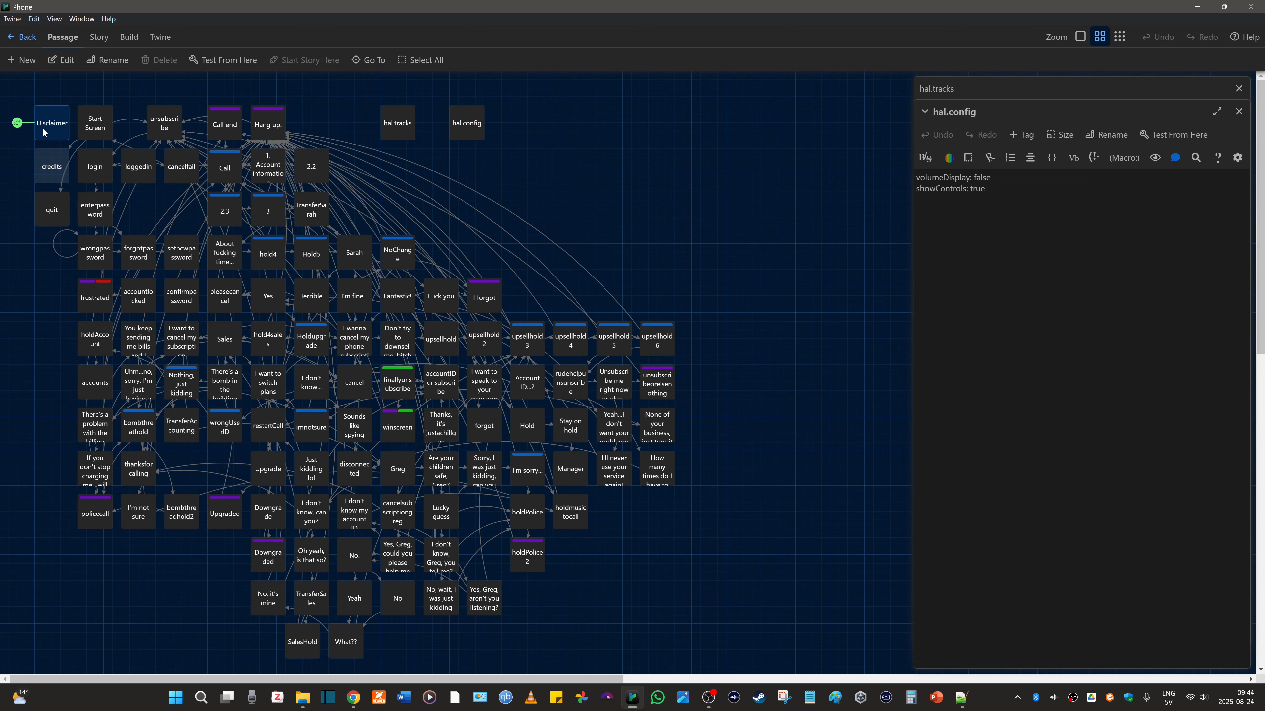
{"action": "double_click", "coordinate": [43, 132]}
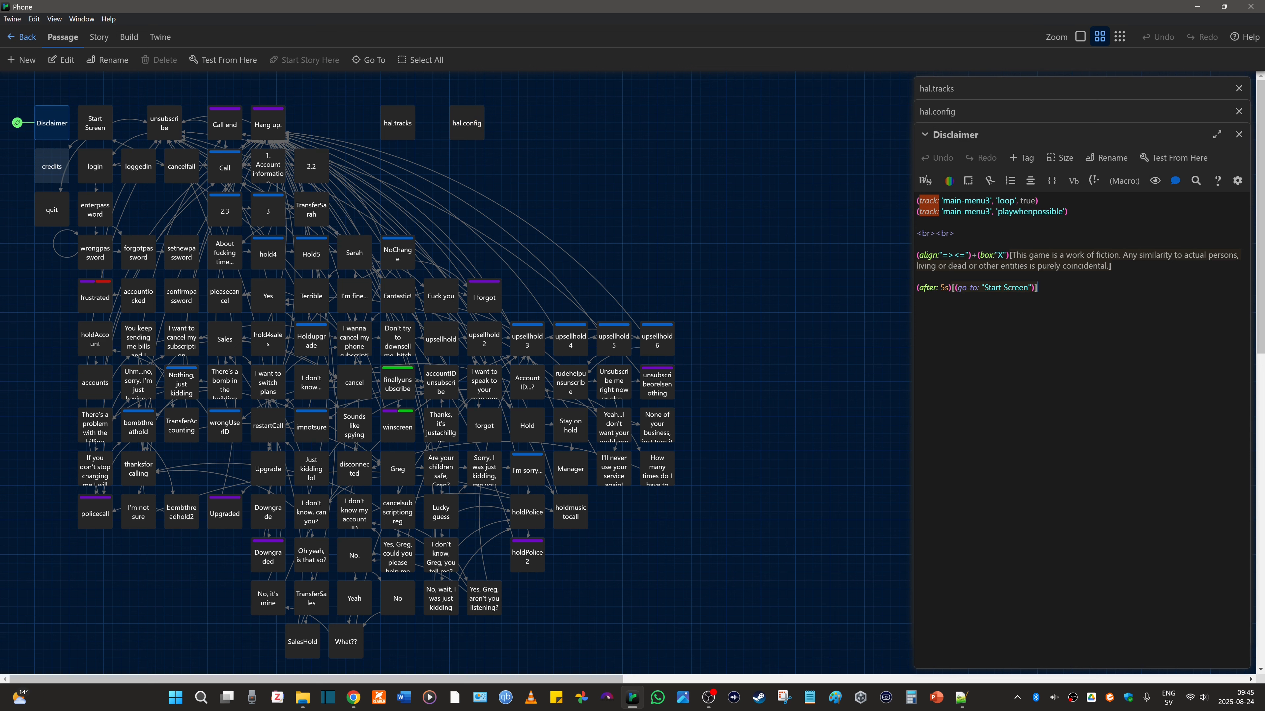
- Check the Playing, Pausing, and Stopping Tracks section of the HAL documentation in Chrome, and return to the Disclaimer passage in Twine
{"action": "left_click", "coordinate": [353, 697]}
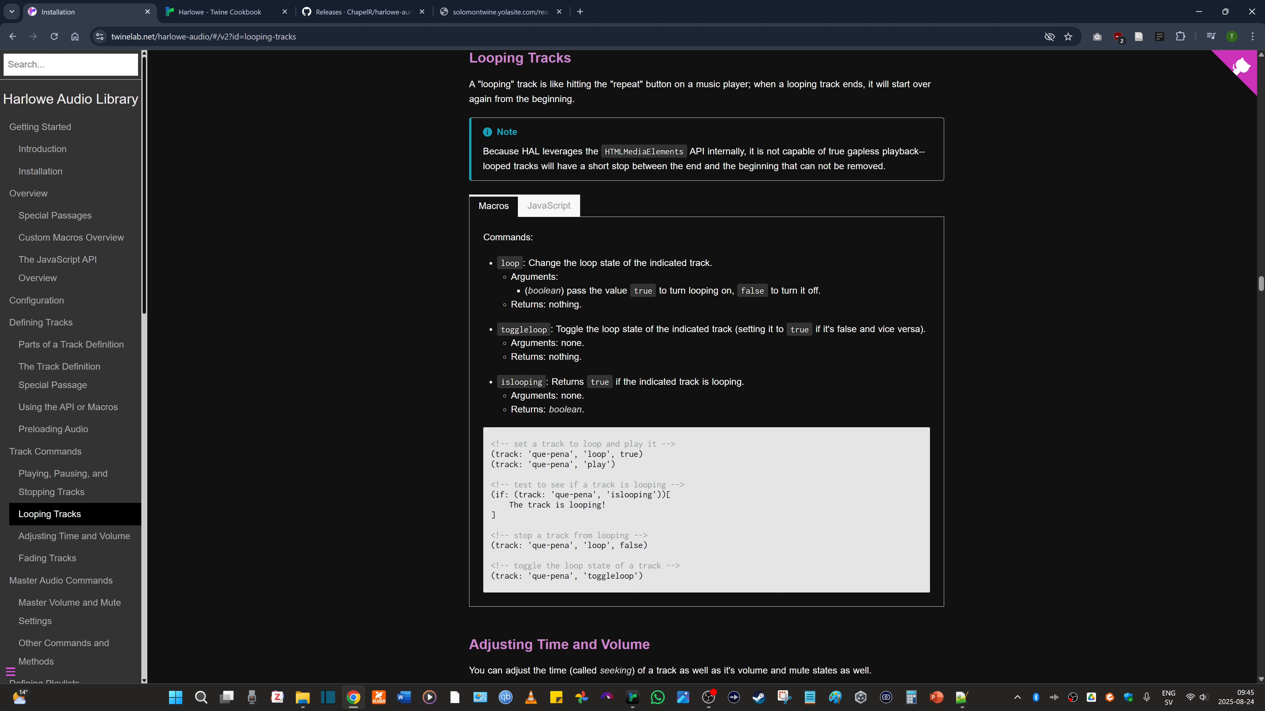
{"action": "left_click", "coordinate": [65, 493]}
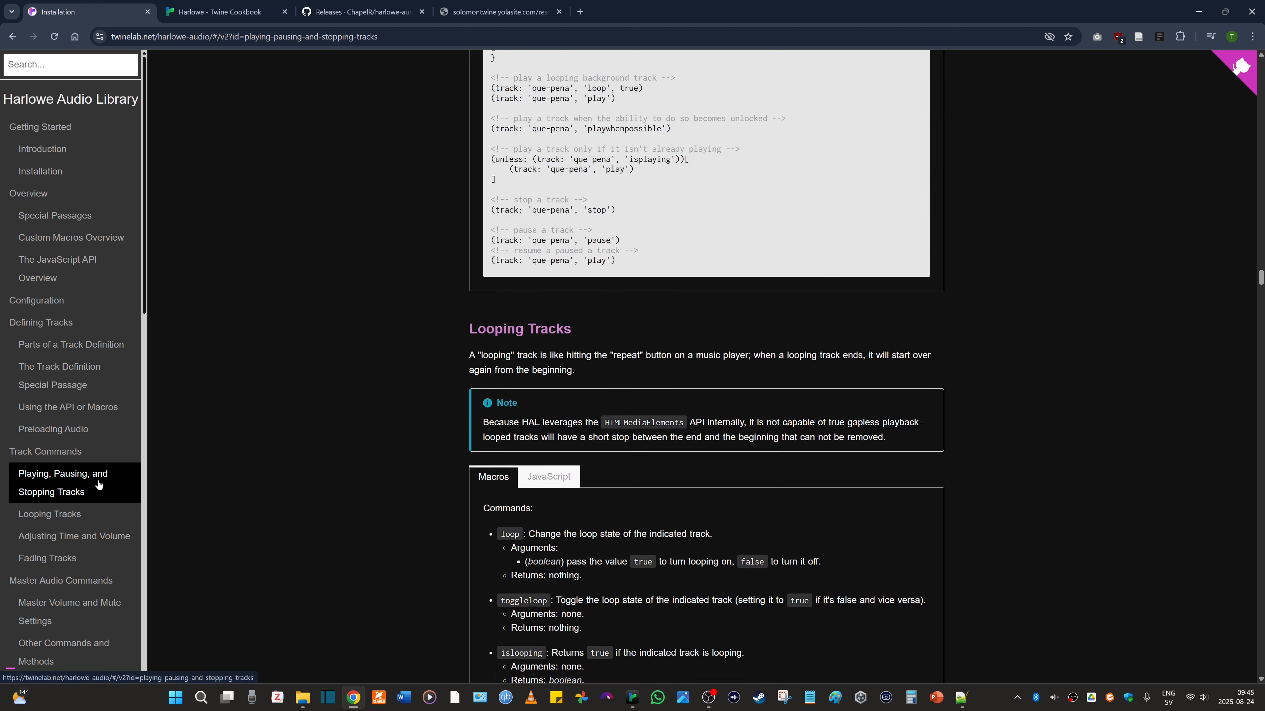
{"action": "key", "text": "alt+Tab"}
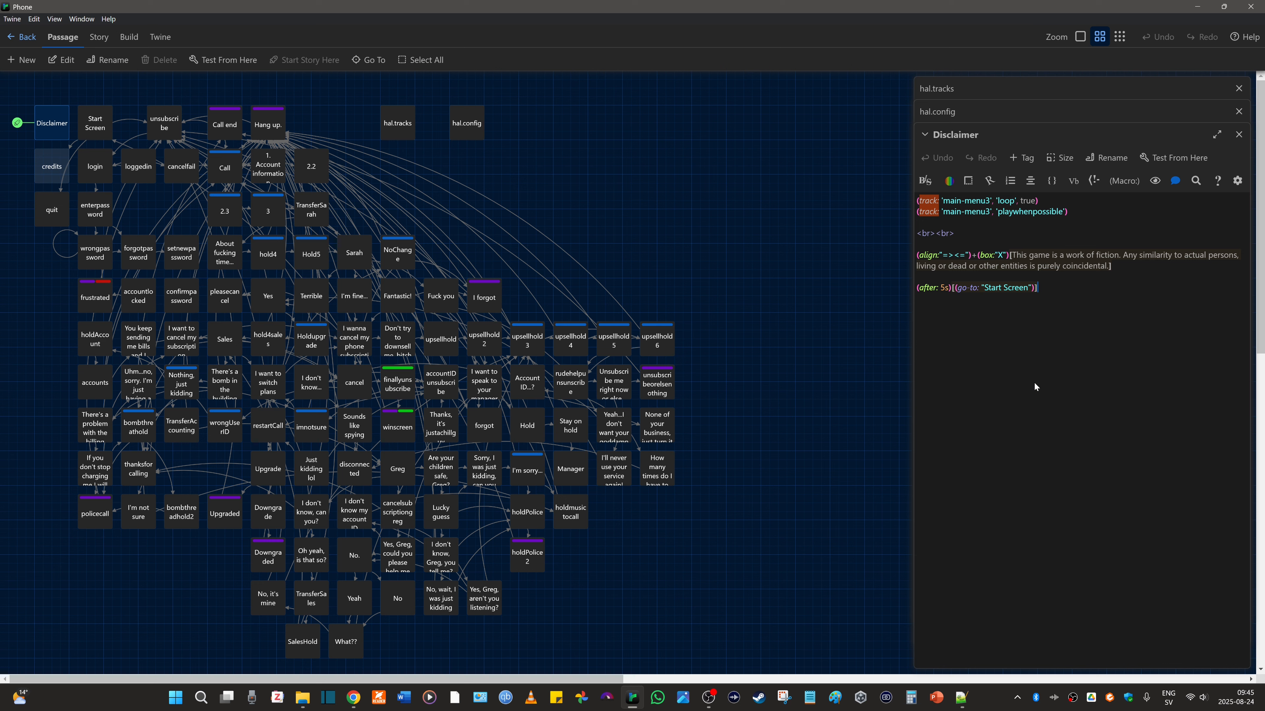
- Test the HAL sidebar in the playing Phone story by muting, unmuting and slightly raising the volume, and switch back to Twine
{"action": "left_click", "coordinate": [355, 700]}
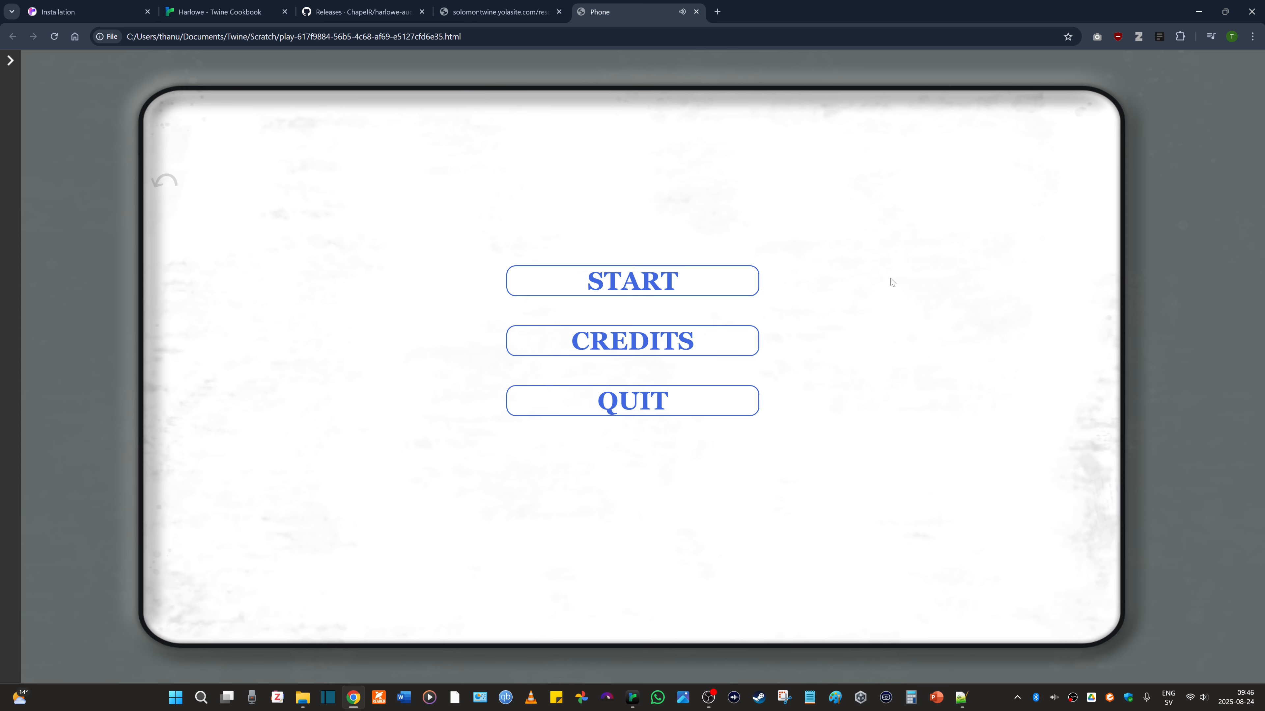
{"action": "left_click", "coordinate": [10, 62]}
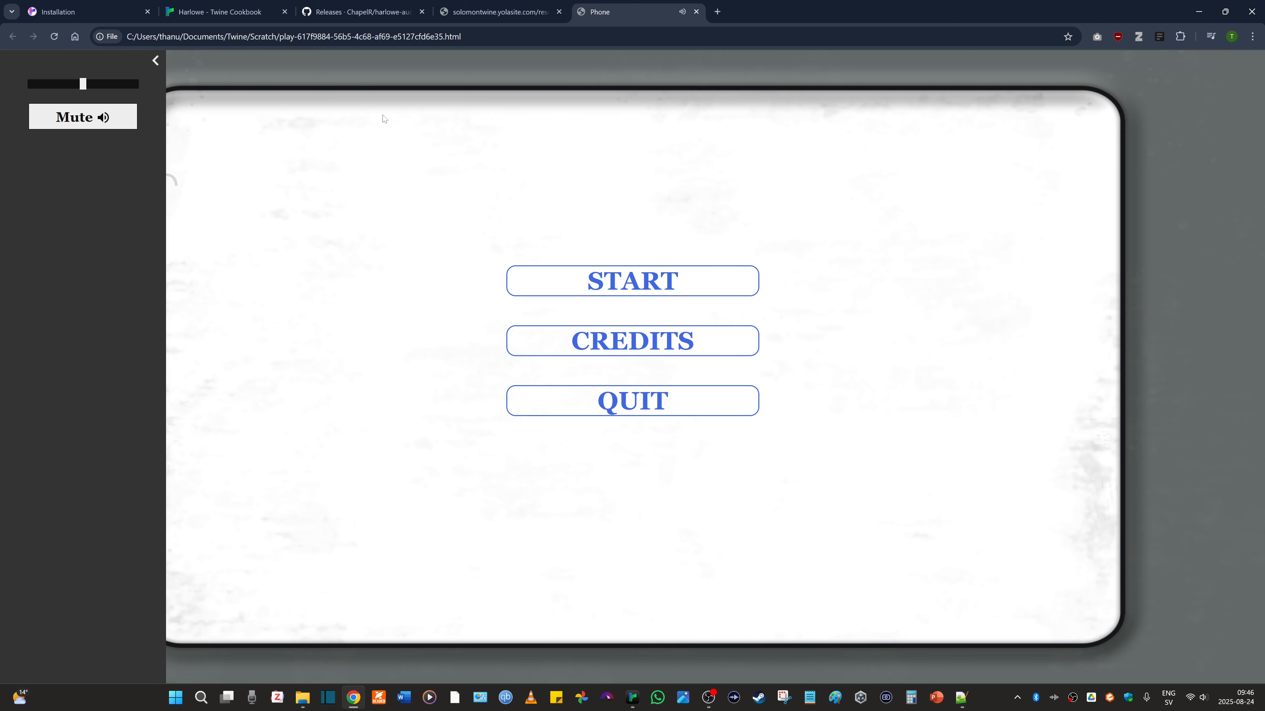
{"action": "left_click", "coordinate": [131, 123]}
{"action": "left_click", "coordinate": [85, 118]}
{"action": "mouse_move", "coordinate": [83, 84]}
{"action": "left_mouse_down"}
{"action": "mouse_move", "coordinate": [33, 86]}
{"action": "mouse_move", "coordinate": [87, 85]}
{"action": "left_mouse_up"}
{"action": "key", "text": "alt+Tab"}
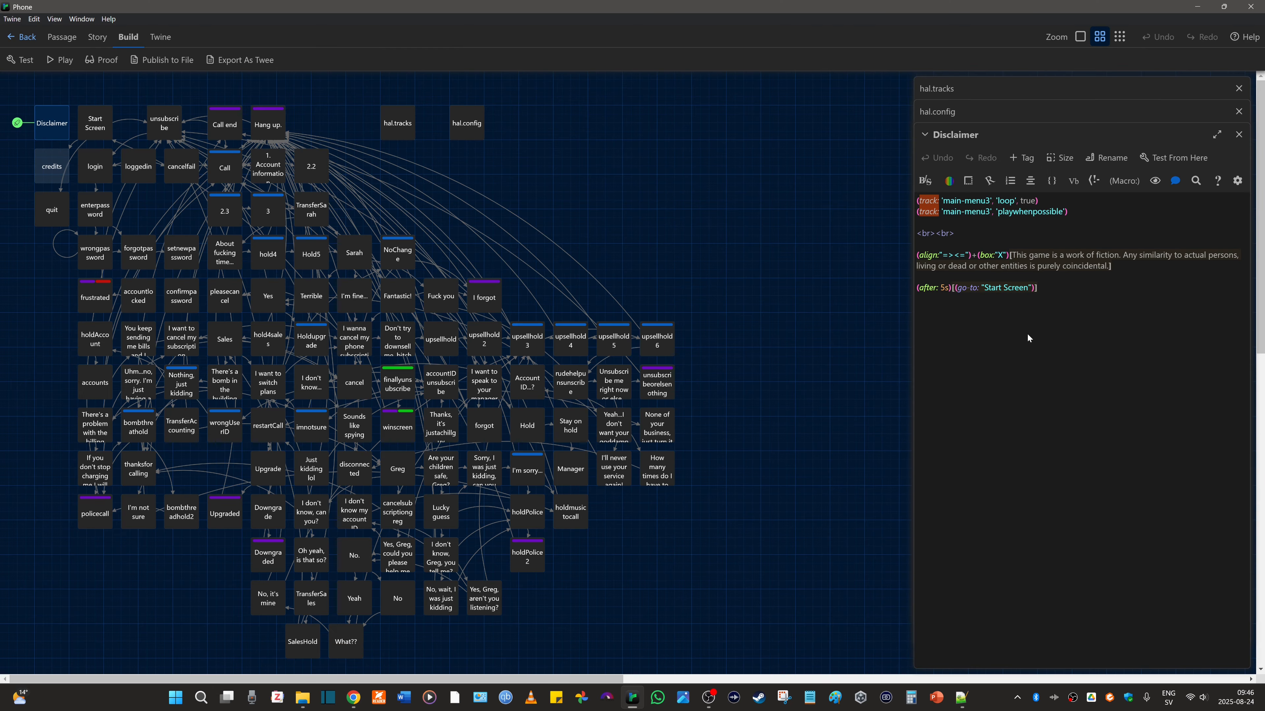
- Review hal.tracks, change both track macros in the Disclaimer passage to main-menu2, and play the story
{"action": "double_click", "coordinate": [407, 132]}
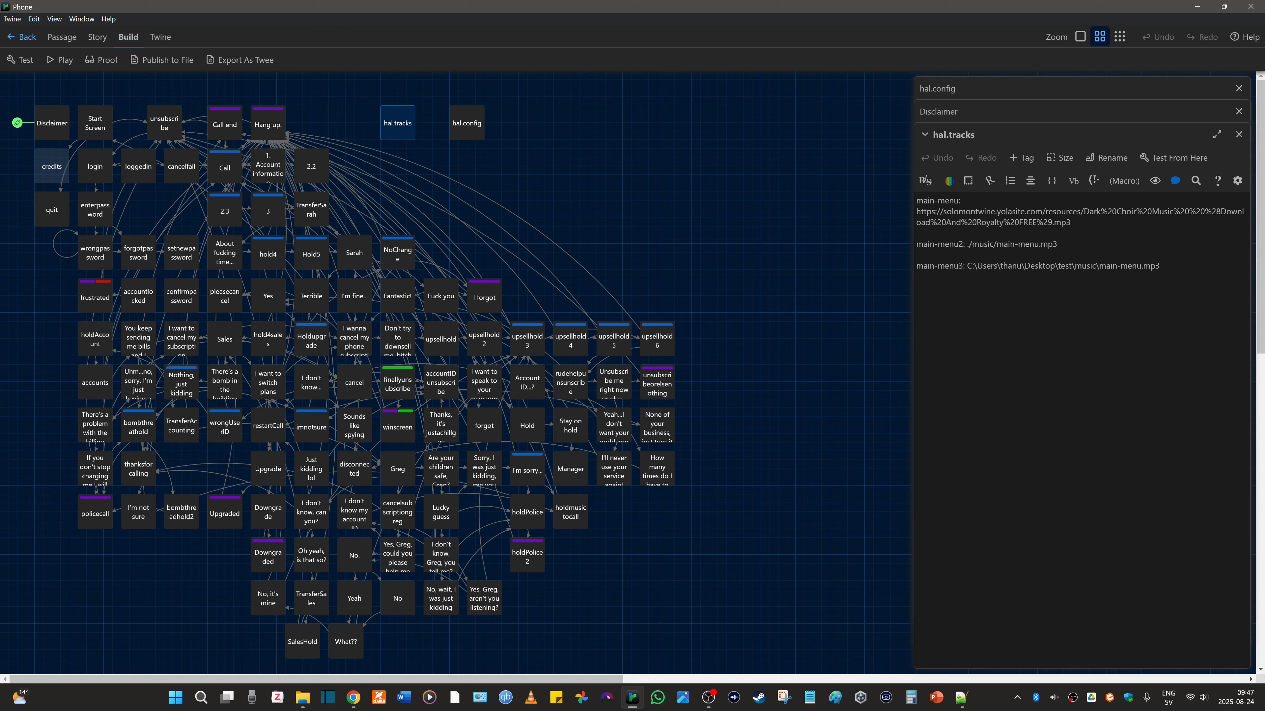
{"action": "double_click", "coordinate": [49, 128]}
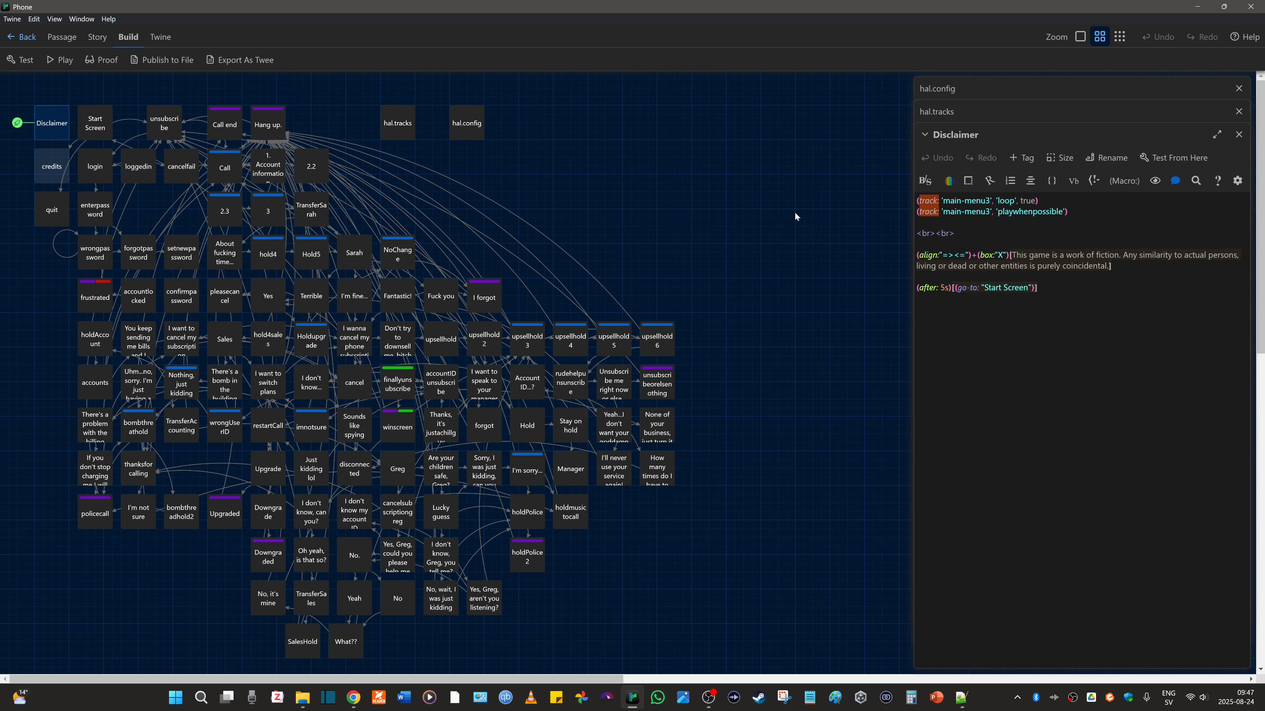
{"action": "left_click", "coordinate": [988, 200]}
{"action": "type", "text": "2"}
{"action": "key", "text": "Down"}
{"action": "key", "text": "BackSpace"}
{"action": "type", "text": "2"}
{"action": "left_click", "coordinate": [60, 60]}
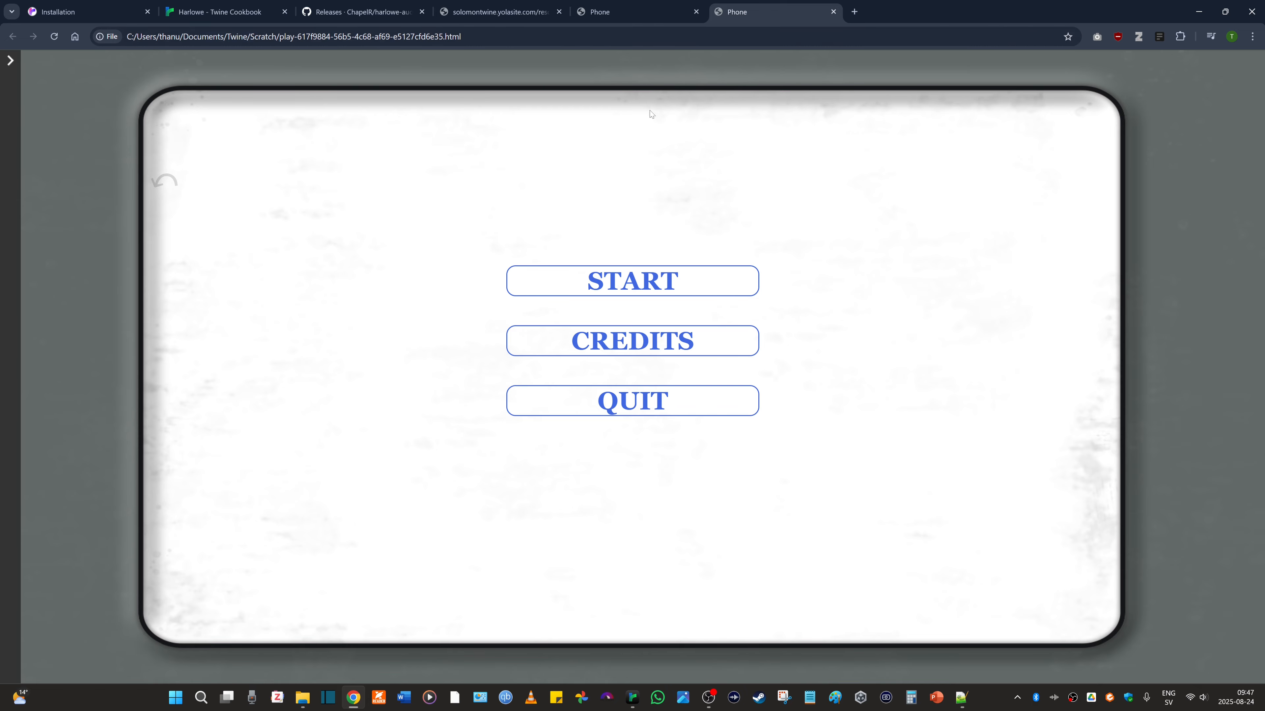
- View the Scratch folder in File Explorer, and return to Twine to open the hal.tracks passage
{"action": "key", "text": "alt+Tab"}
{"action": "key", "text": "alt+Tab"}
{"action": "key", "text": "alt+Tab"}
{"action": "key", "text": "alt+Tab"}
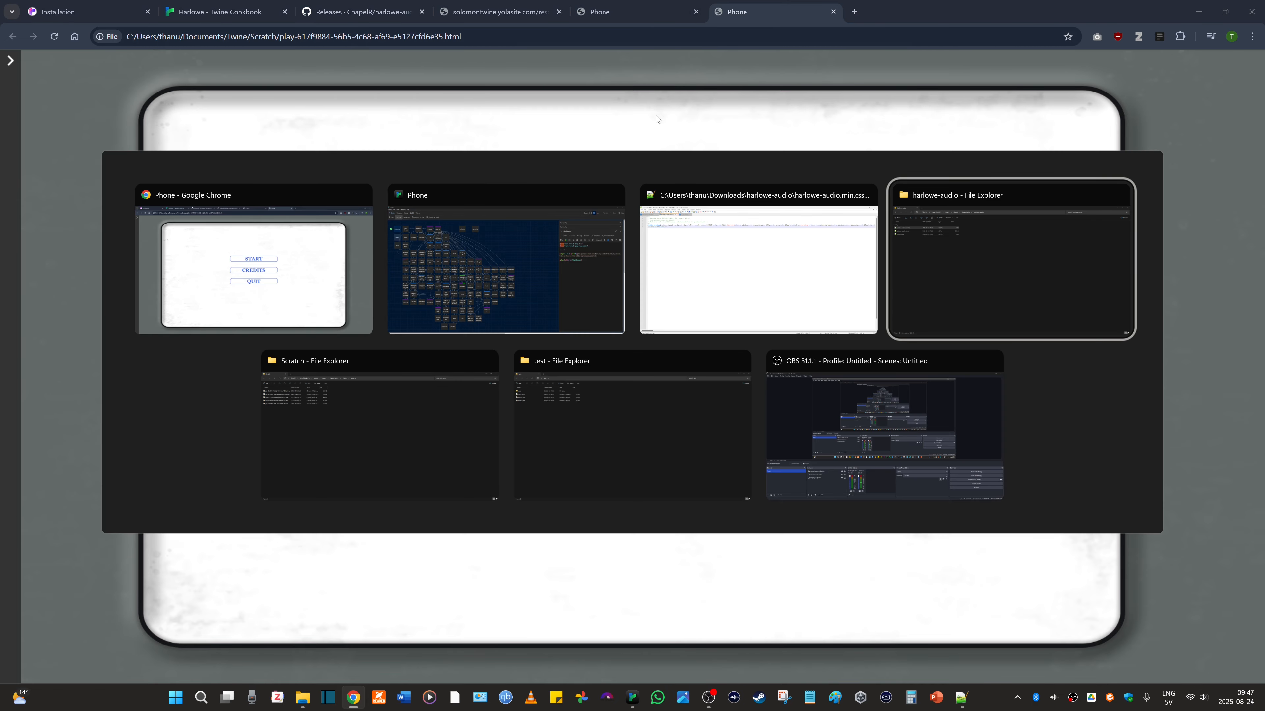
{"action": "key", "text": "alt+Tab"}
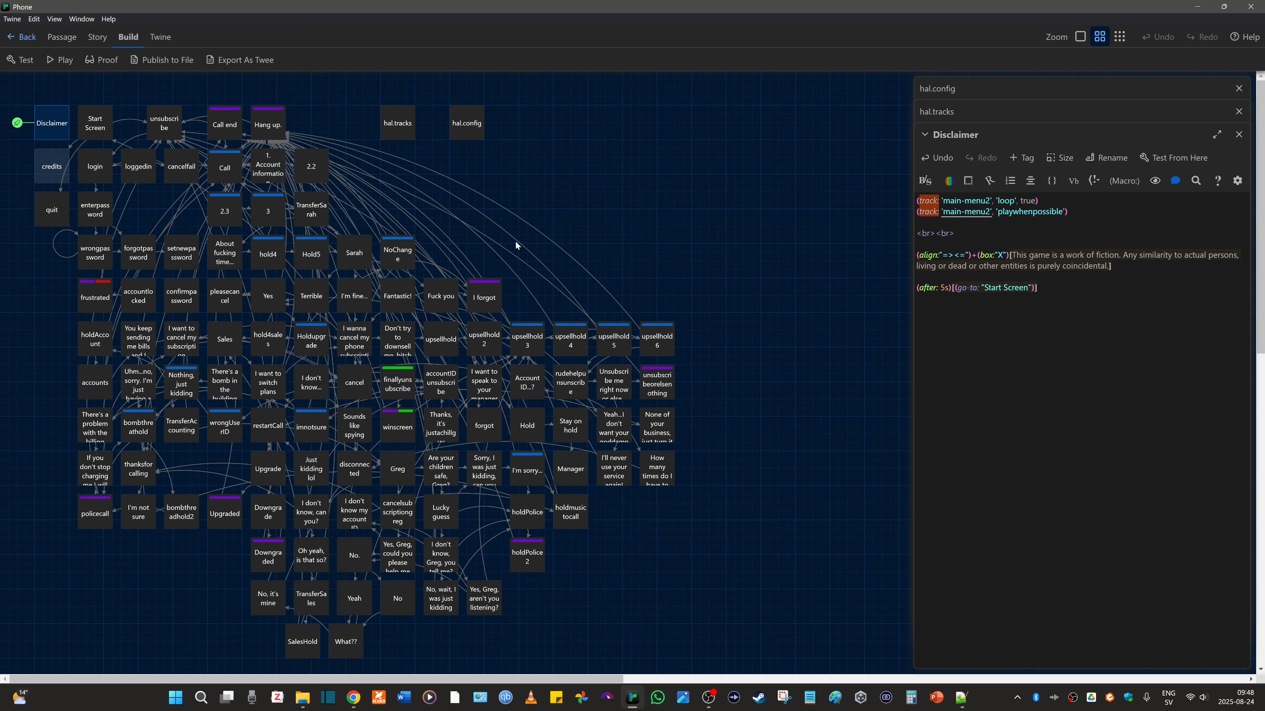
{"action": "double_click", "coordinate": [406, 132]}
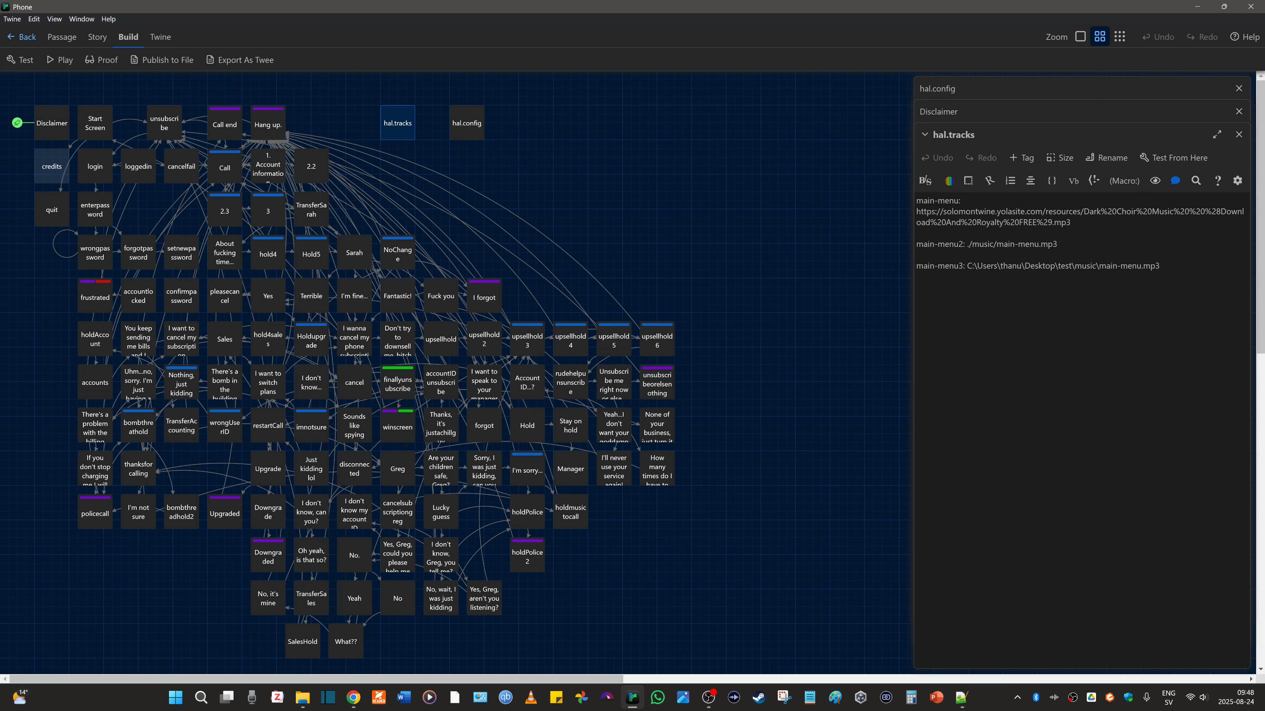
- Switch to the test folder in File Explorer, and inspect its full path and the contents of its music subfolder
{"action": "key", "text": "alt+Tab"}
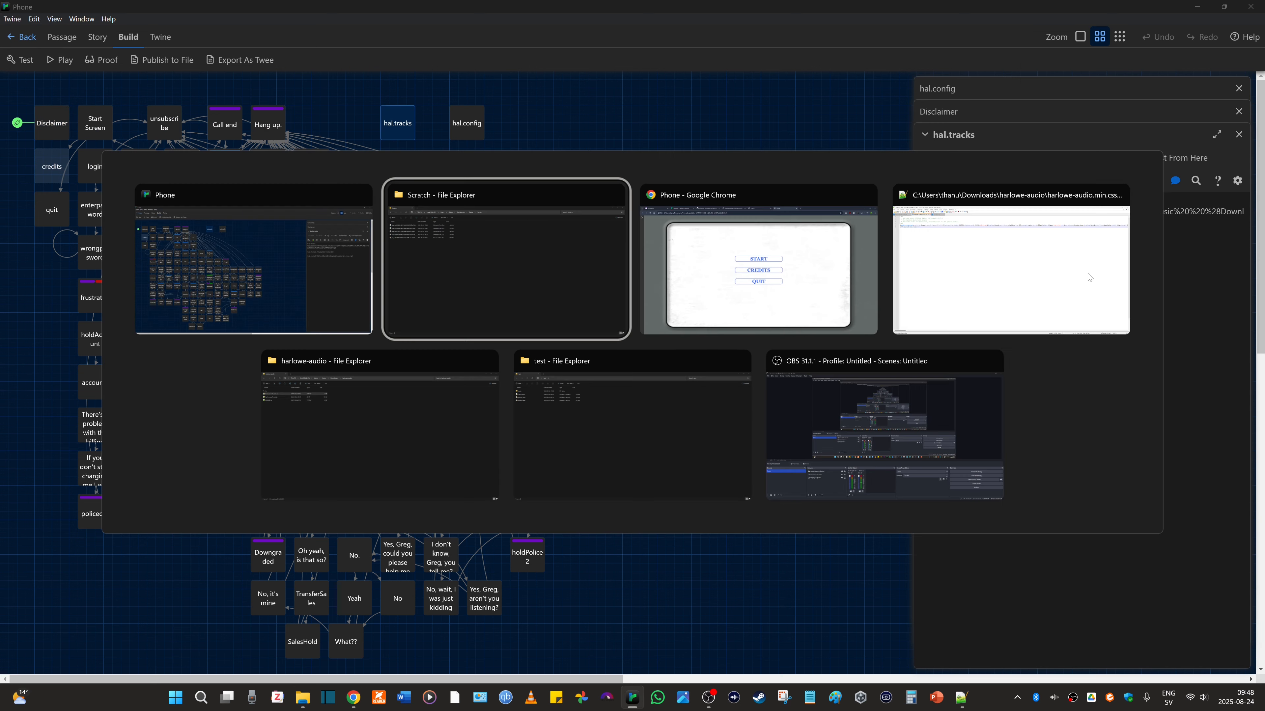
{"action": "key", "text": "alt+Tab"}
{"action": "left_click", "coordinate": [379, 428]}
{"action": "key", "text": "alt+Tab"}
{"action": "left_click", "coordinate": [633, 411]}
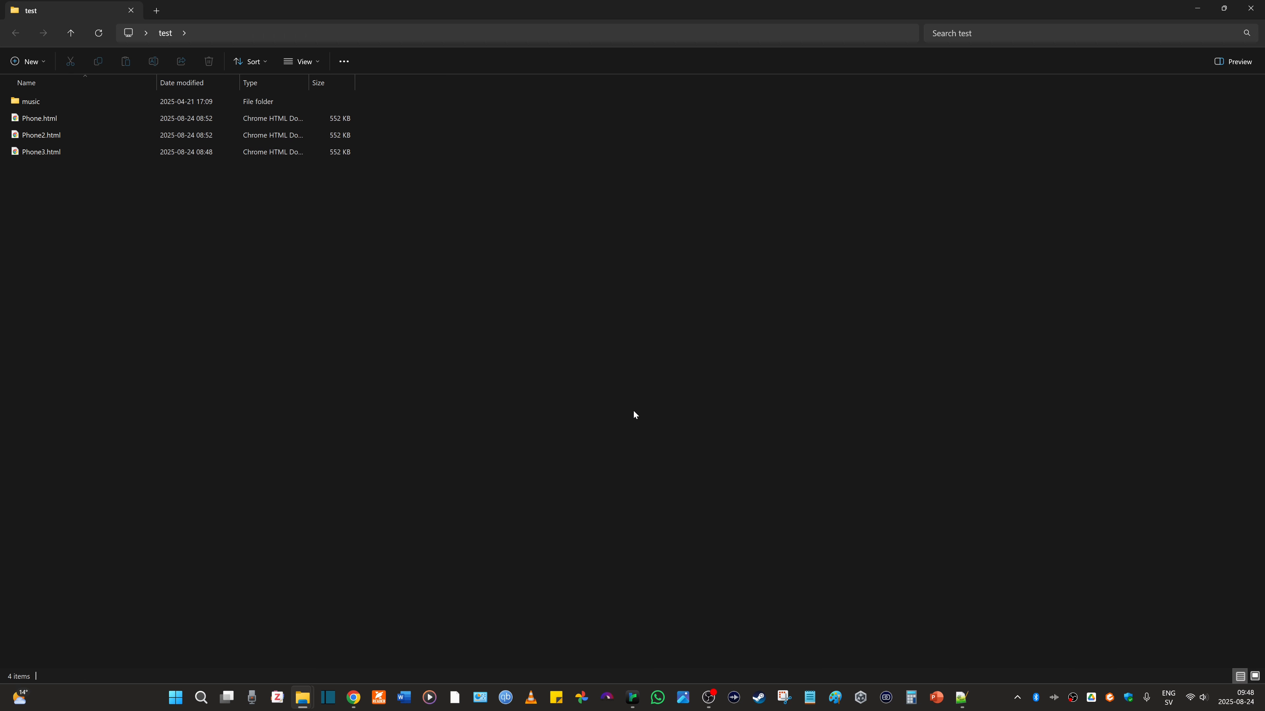
{"action": "left_click", "coordinate": [239, 35]}
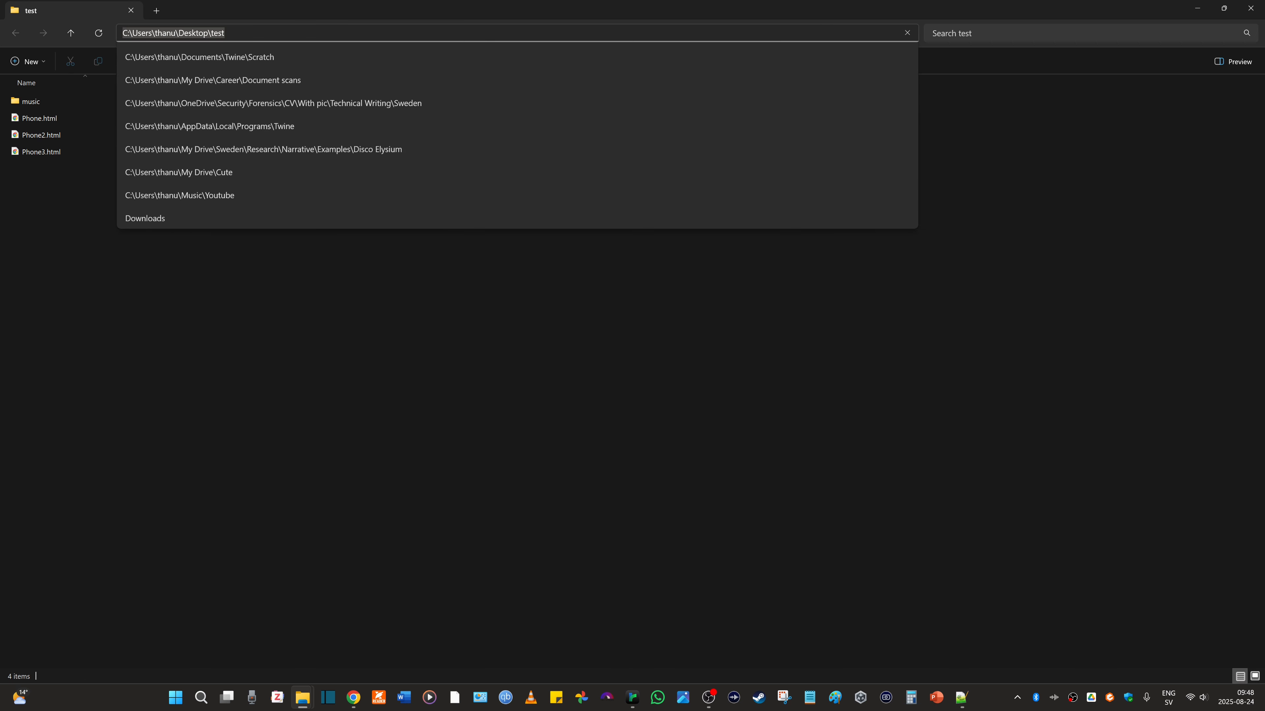
{"action": "left_click", "coordinate": [238, 247]}
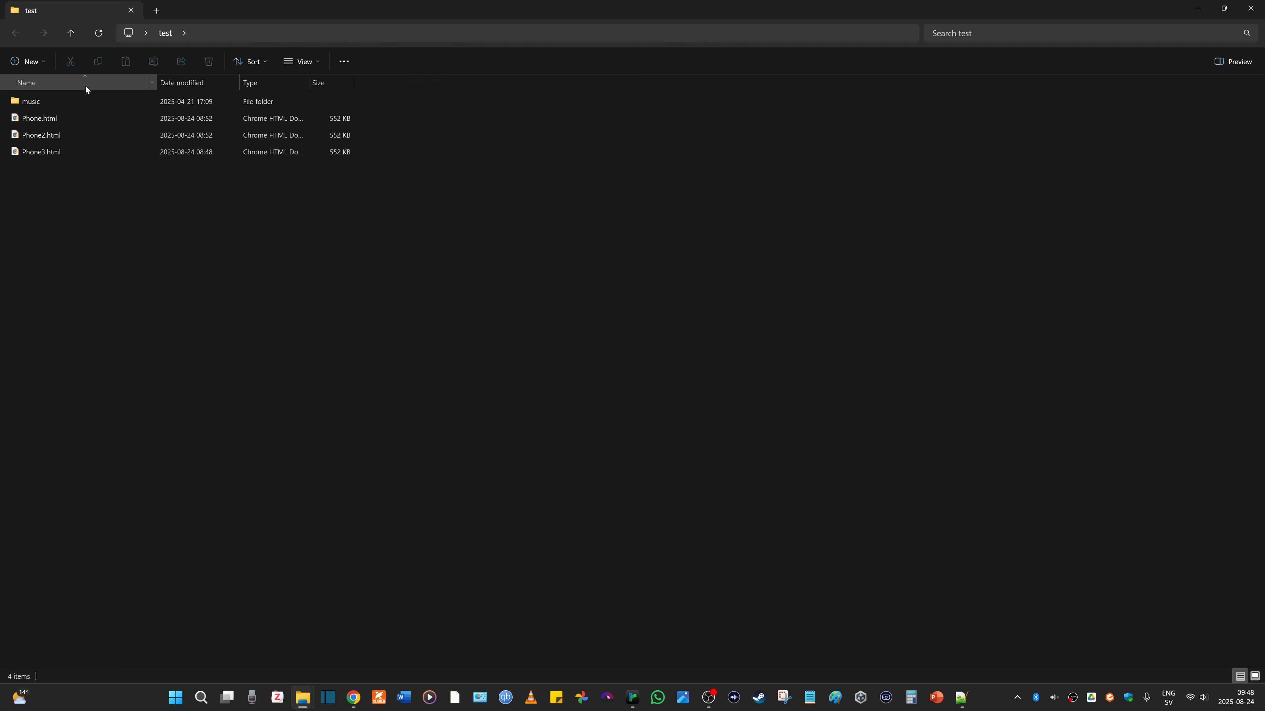
{"action": "double_click", "coordinate": [45, 100]}
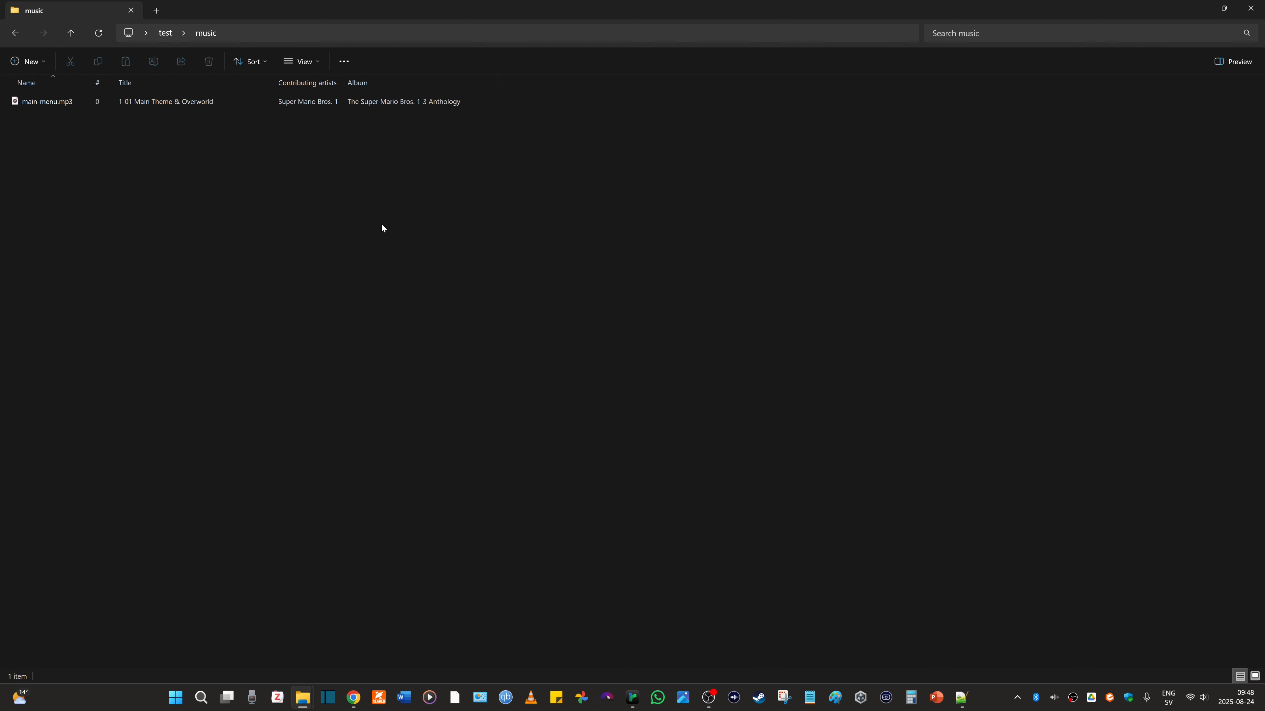
{"action": "left_click", "coordinate": [165, 35]}
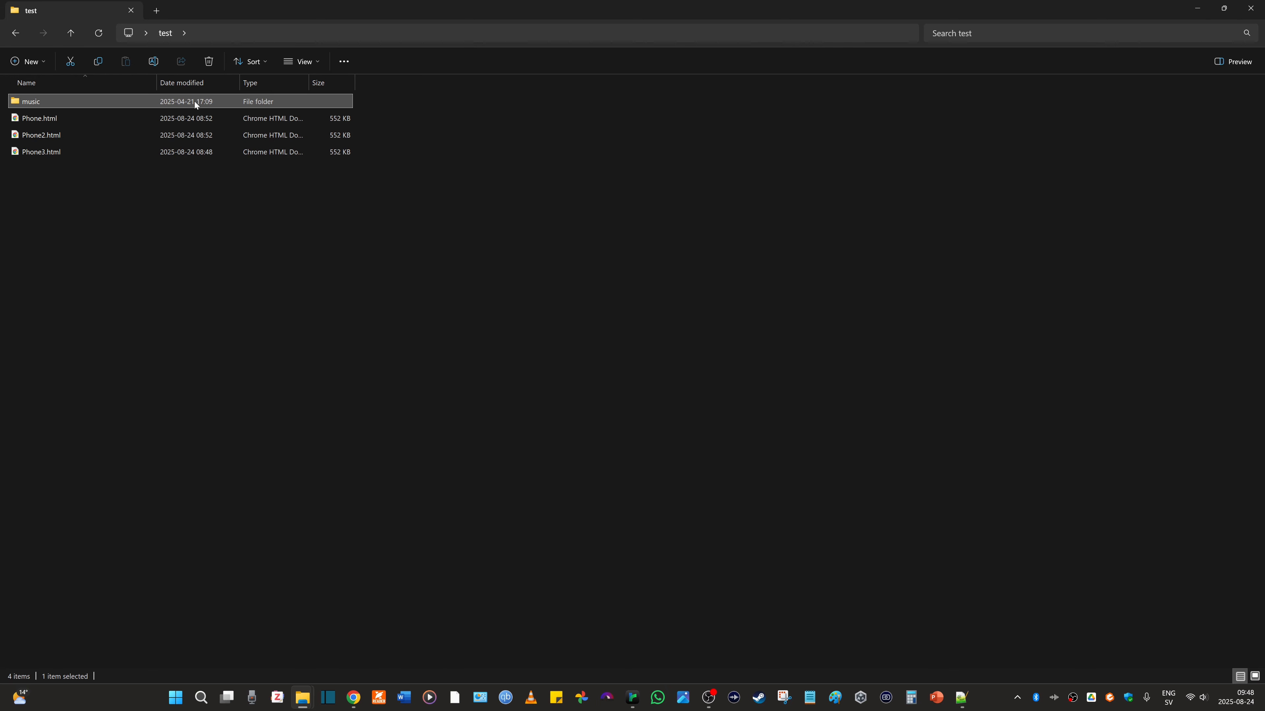
- Play Phone2.html from the test folder in Chrome, and close all three Phone tabs
{"action": "double_click", "coordinate": [55, 136]}
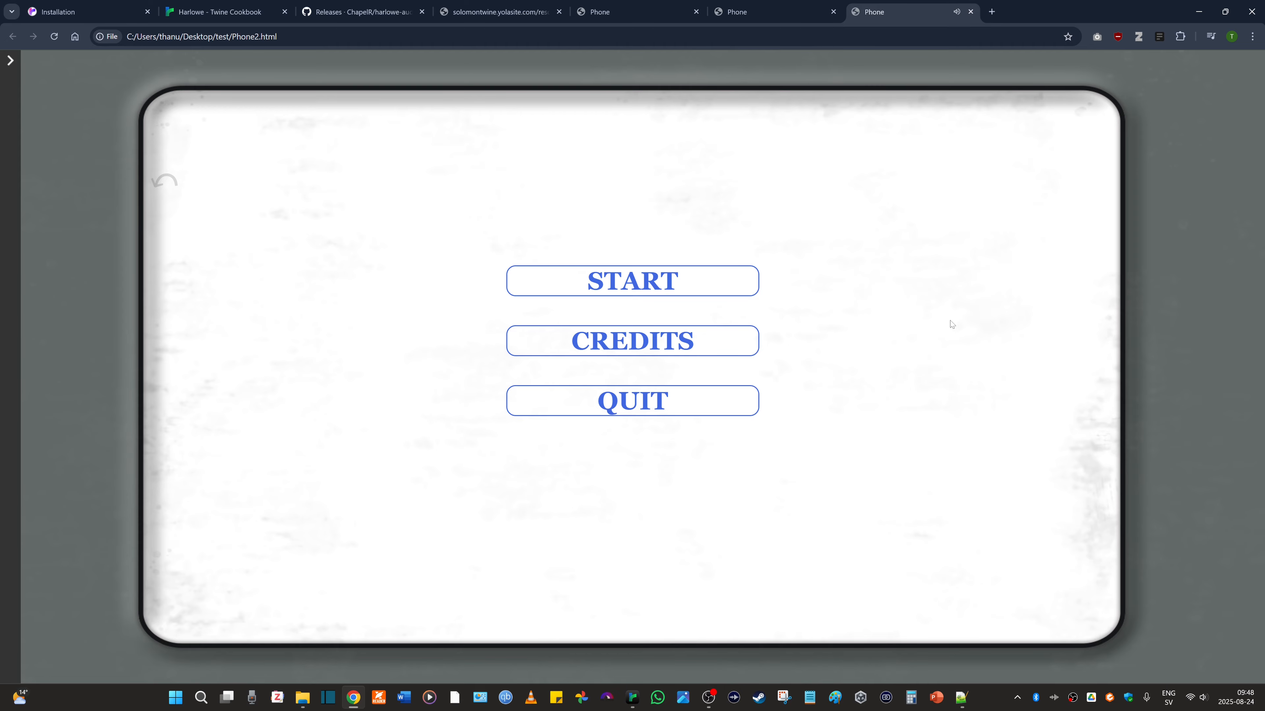
{"action": "left_click", "coordinate": [696, 12]}
{"action": "left_click", "coordinate": [695, 11]}
{"action": "left_click", "coordinate": [695, 11]}
- Return to the hal.tracks passage in Twine, and highlight the first %20 code in the main-menu track's URL
{"action": "key", "text": "alt+Tab"}
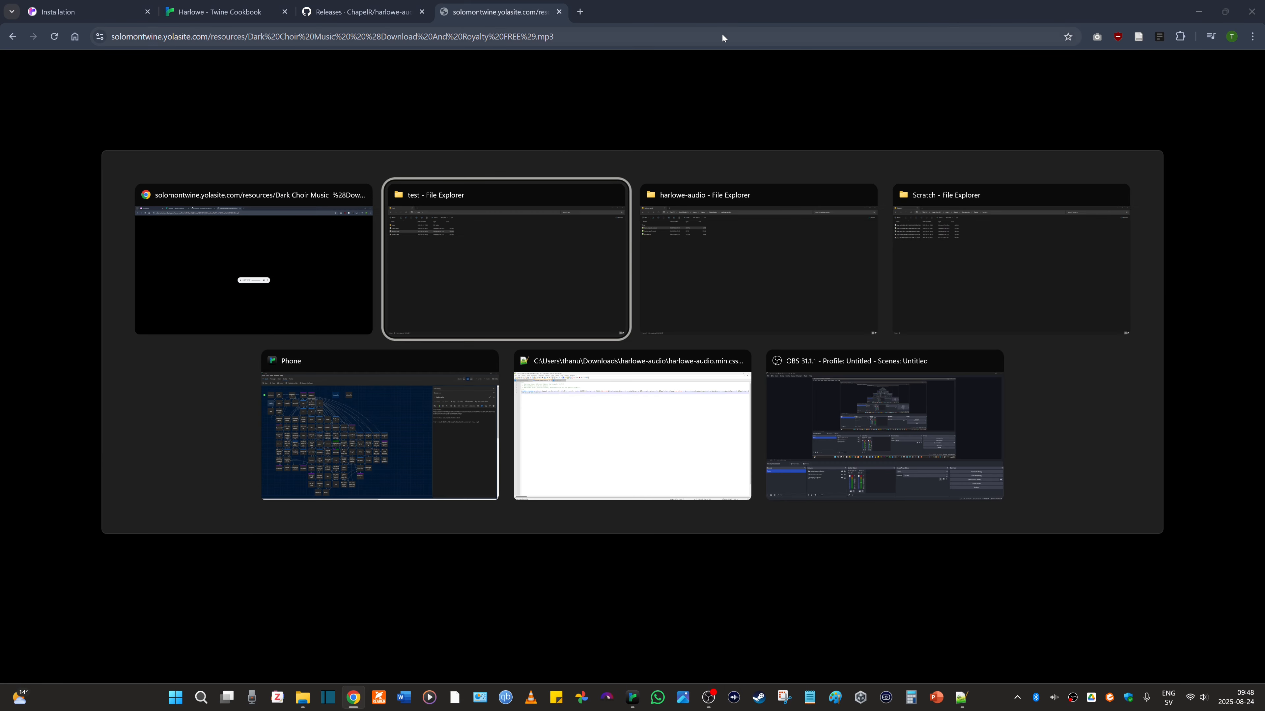
{"action": "left_click", "coordinate": [429, 376]}
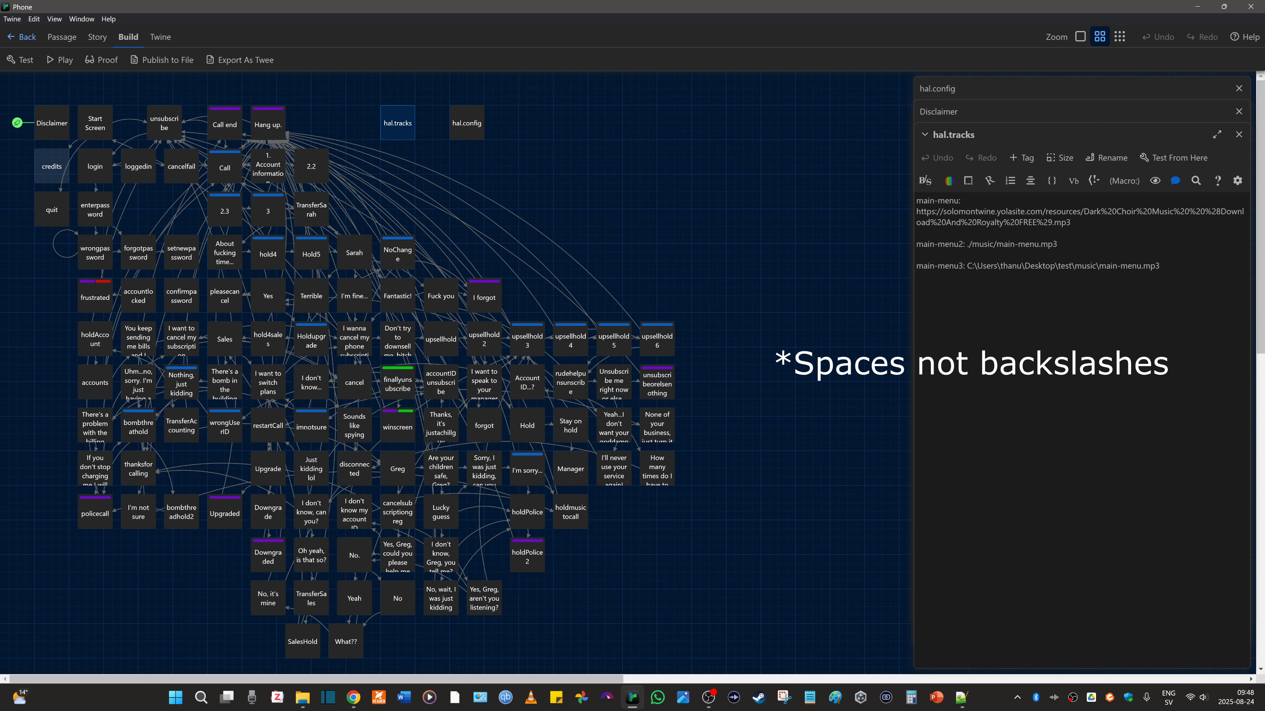
{"action": "left_click_drag", "start_coordinate": [1101, 211], "coordinate": [1116, 211]}
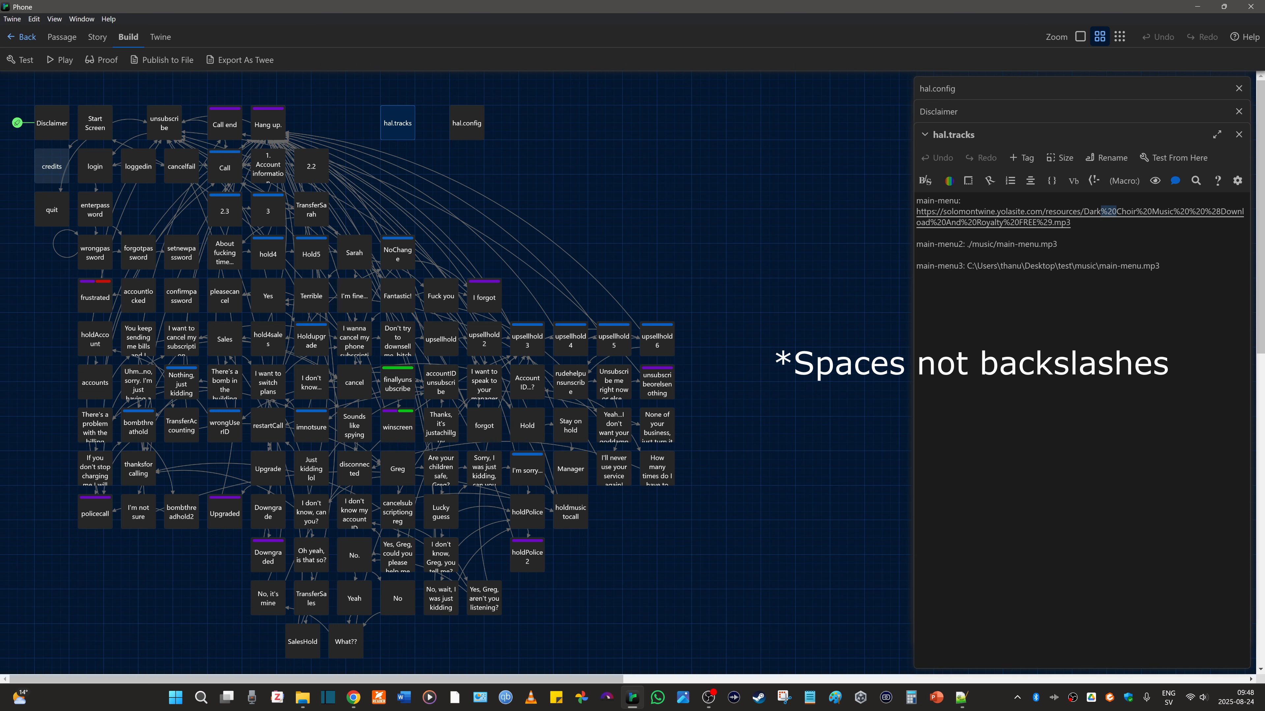
{"action": "left_click", "coordinate": [1058, 244]}
- Switch to the online MP3 in Chrome, highlight its web address, and briefly play and pause the track
{"action": "key", "text": "alt+Tab"}
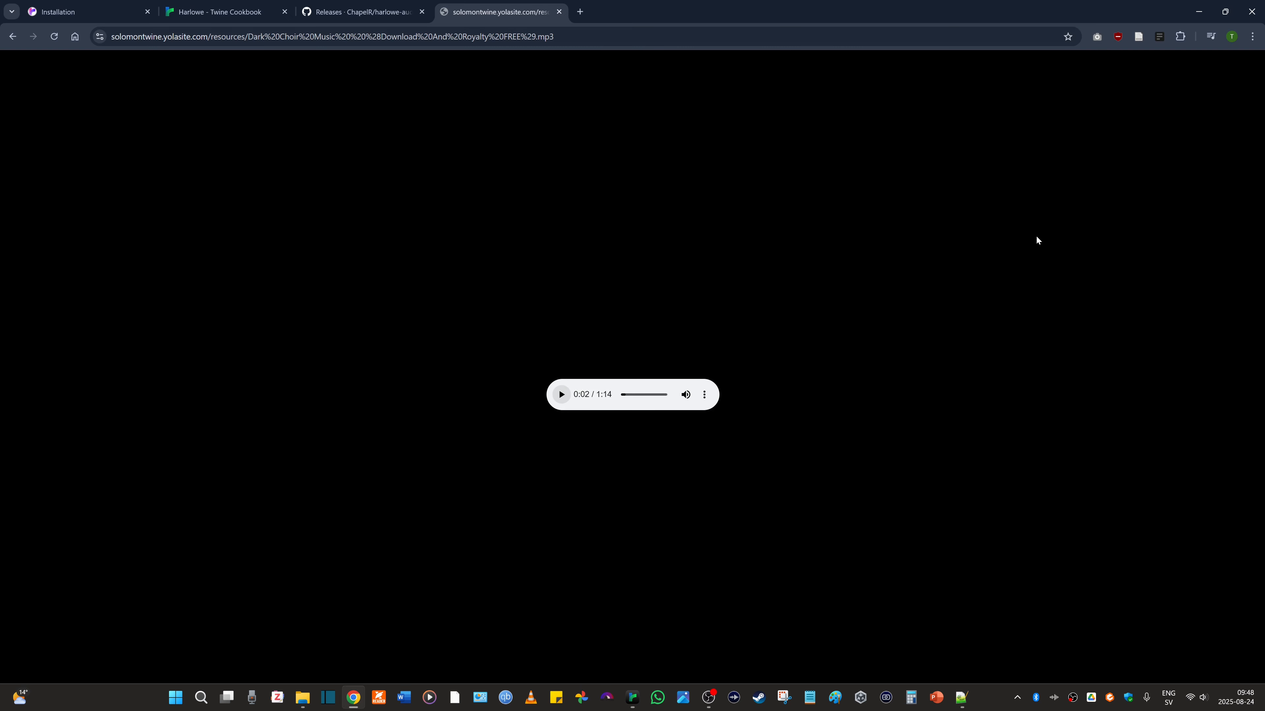
{"action": "left_click", "coordinate": [280, 37]}
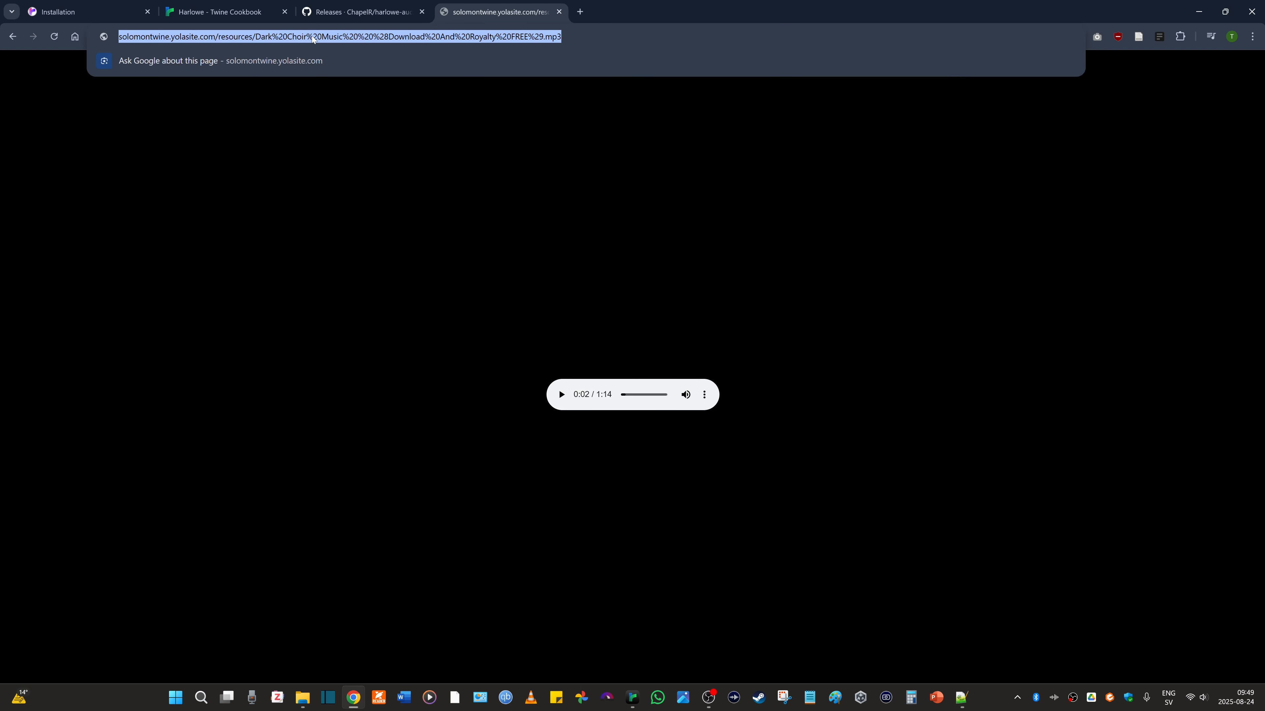
{"action": "left_click", "coordinate": [559, 401]}
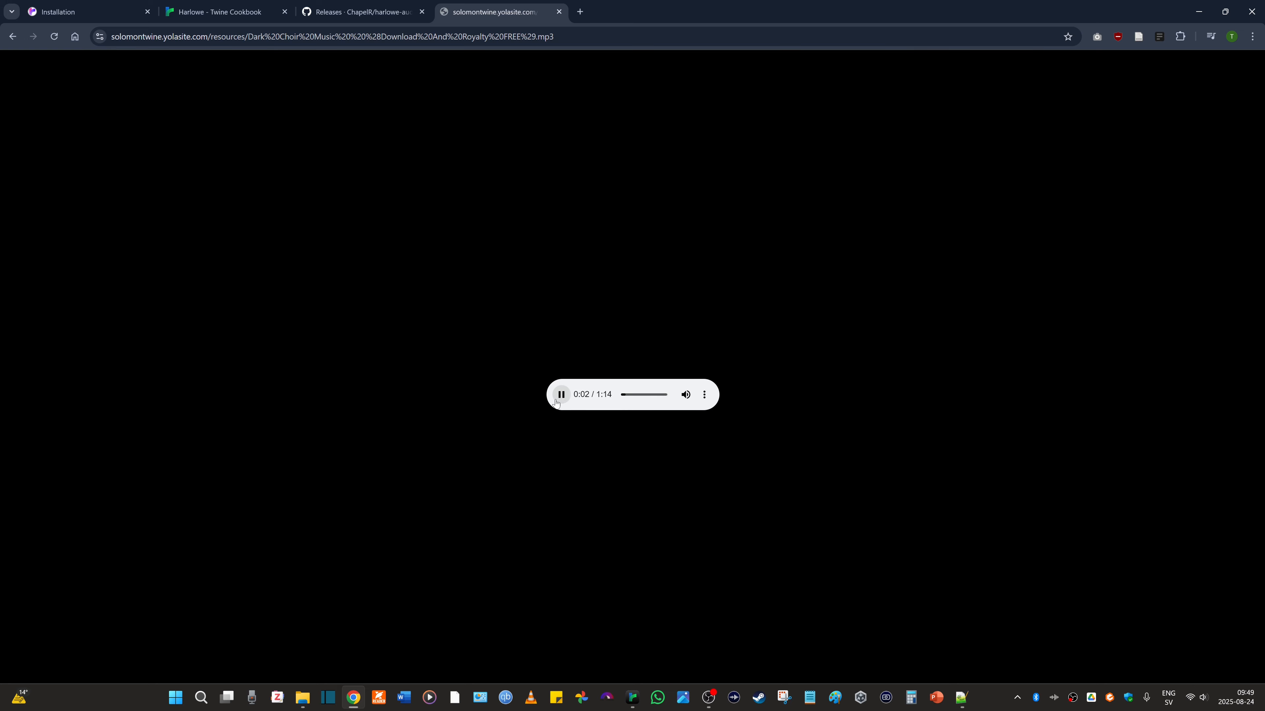
{"action": "left_click", "coordinate": [561, 396]}
- Play Phone.html from the test folder in Chrome, and close both the MP3 tab and the Phone tab
{"action": "key", "text": "alt+Tab"}
{"action": "key", "text": "alt+Tab"}
{"action": "key", "text": "alt+Tab"}
{"action": "key", "text": "alt+Tab"}
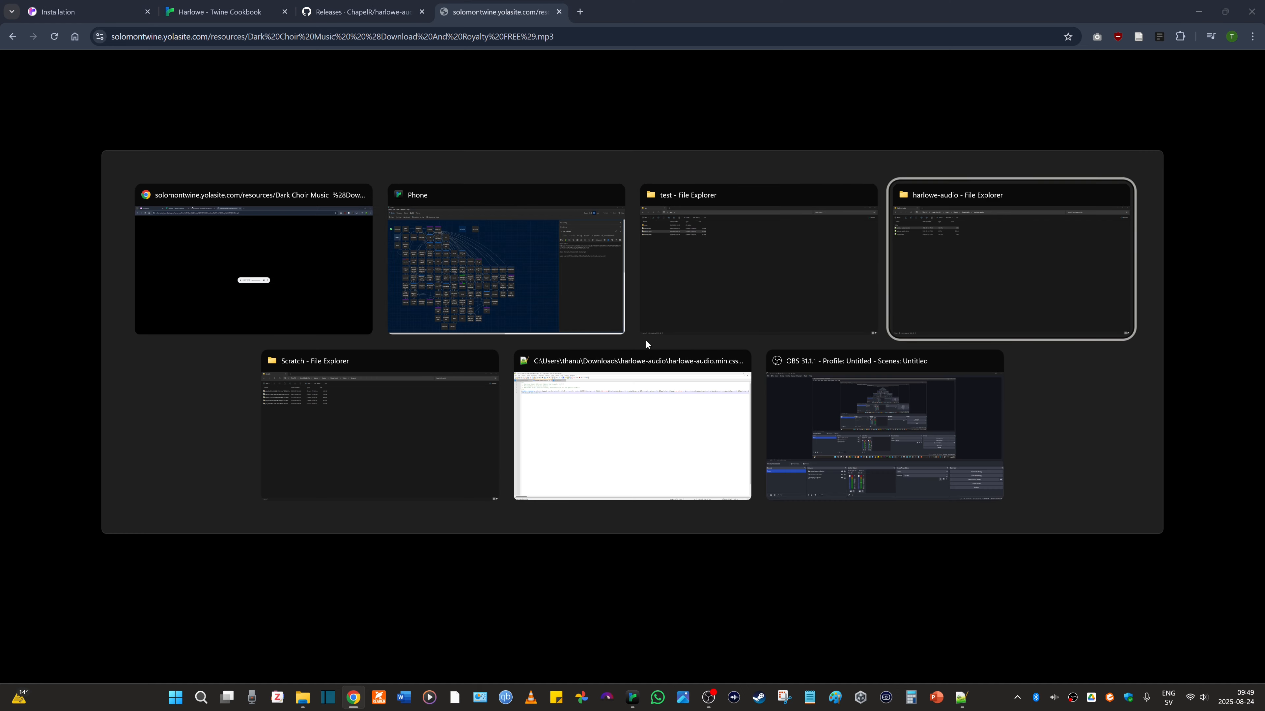
{"action": "key", "text": "alt+Tab"}
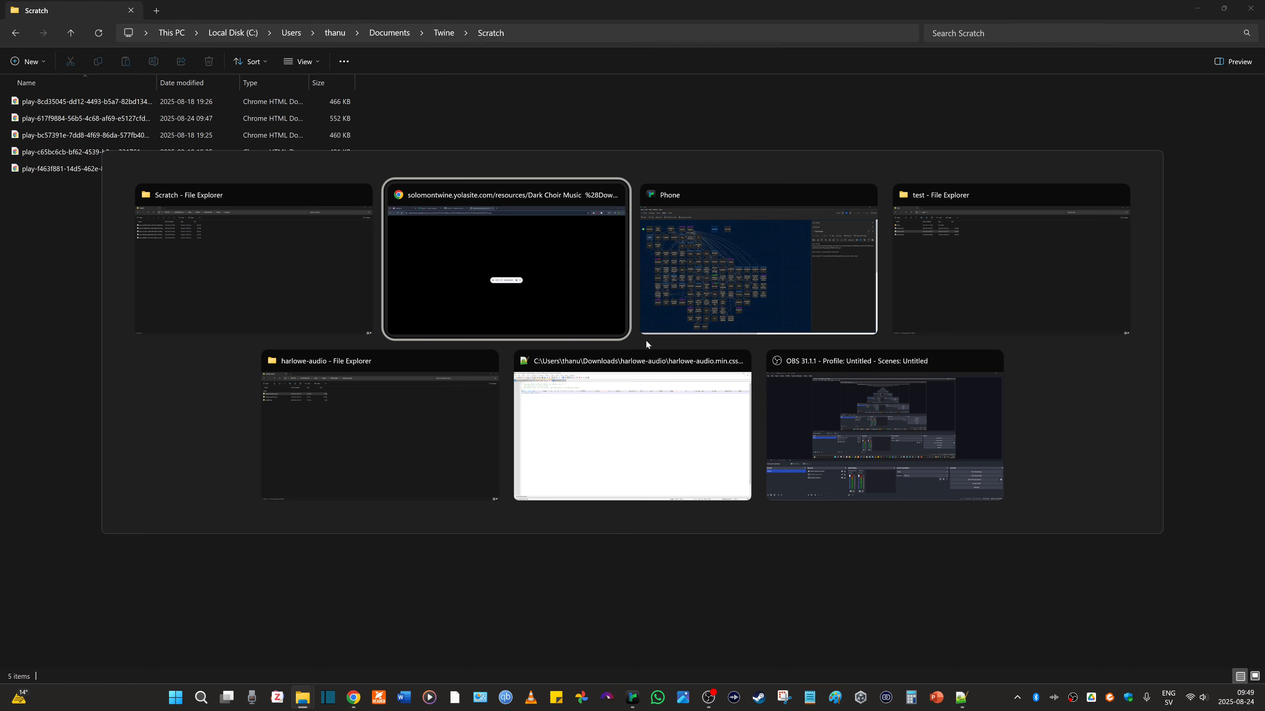
{"action": "key", "text": "alt+Tab"}
{"action": "key", "text": "alt+Tab"}
{"action": "left_click", "coordinate": [54, 118]}
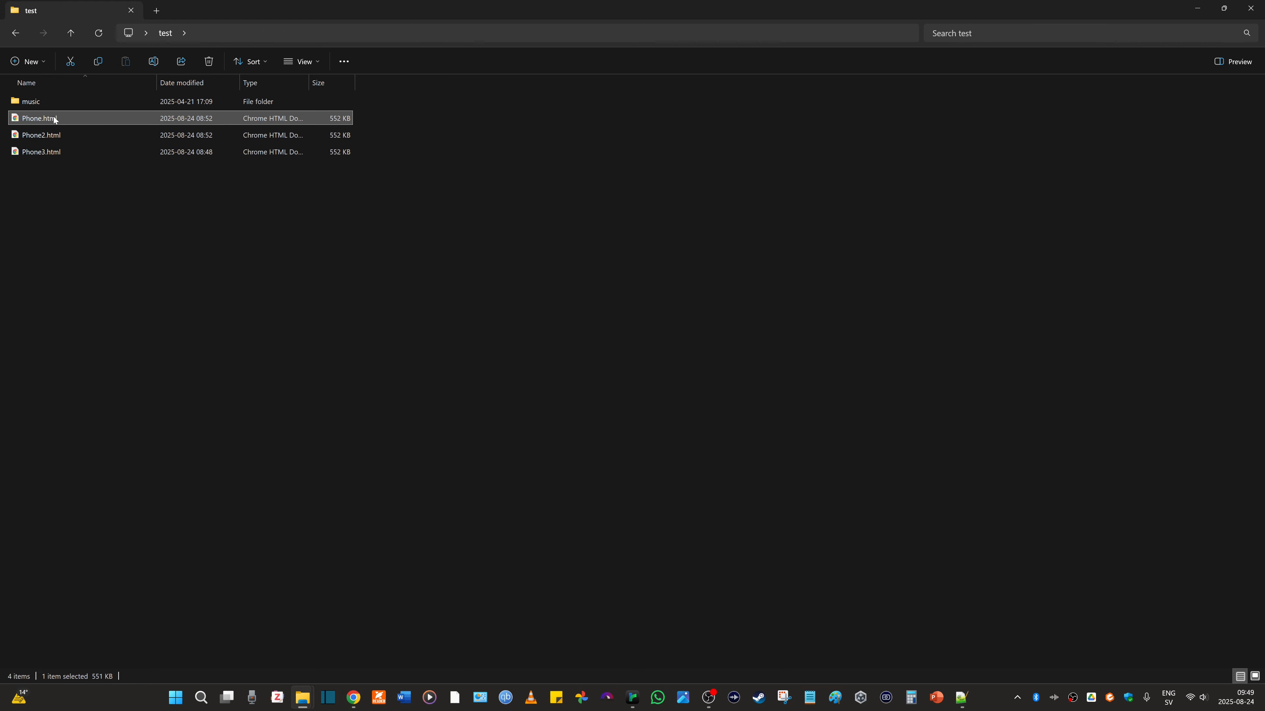
{"action": "double_click", "coordinate": [53, 117]}
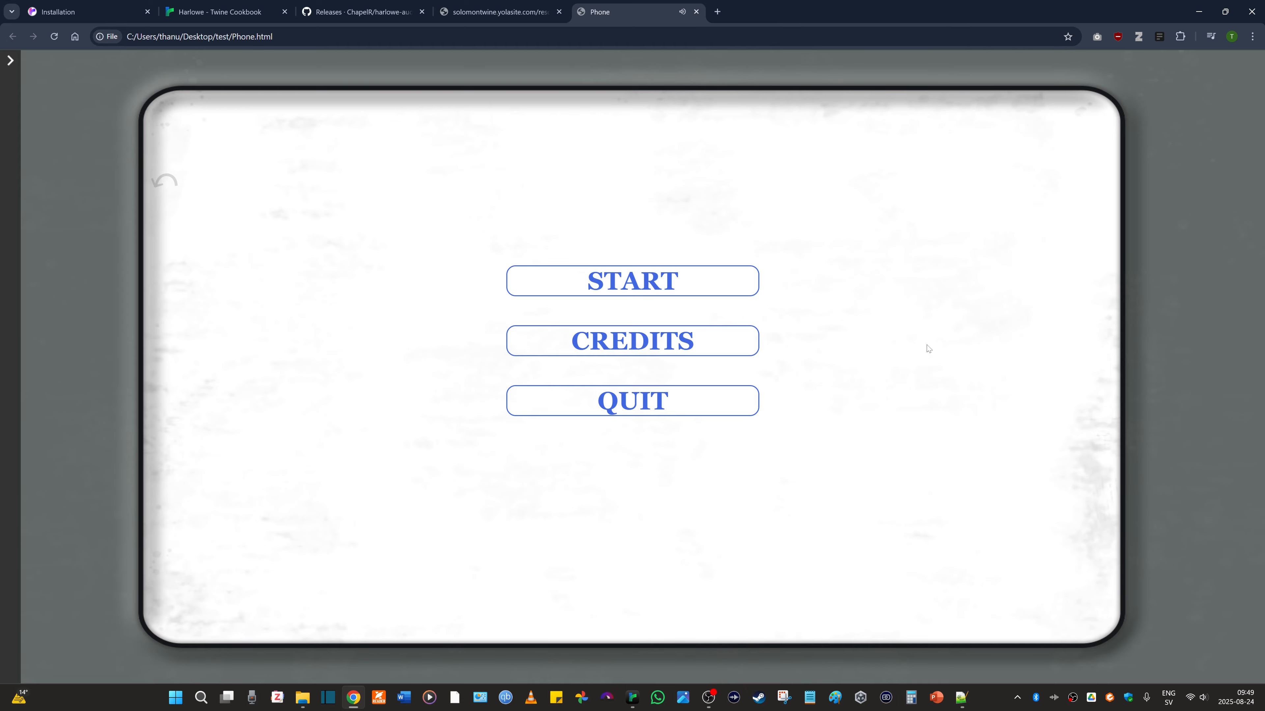
{"action": "left_click", "coordinate": [561, 14]}
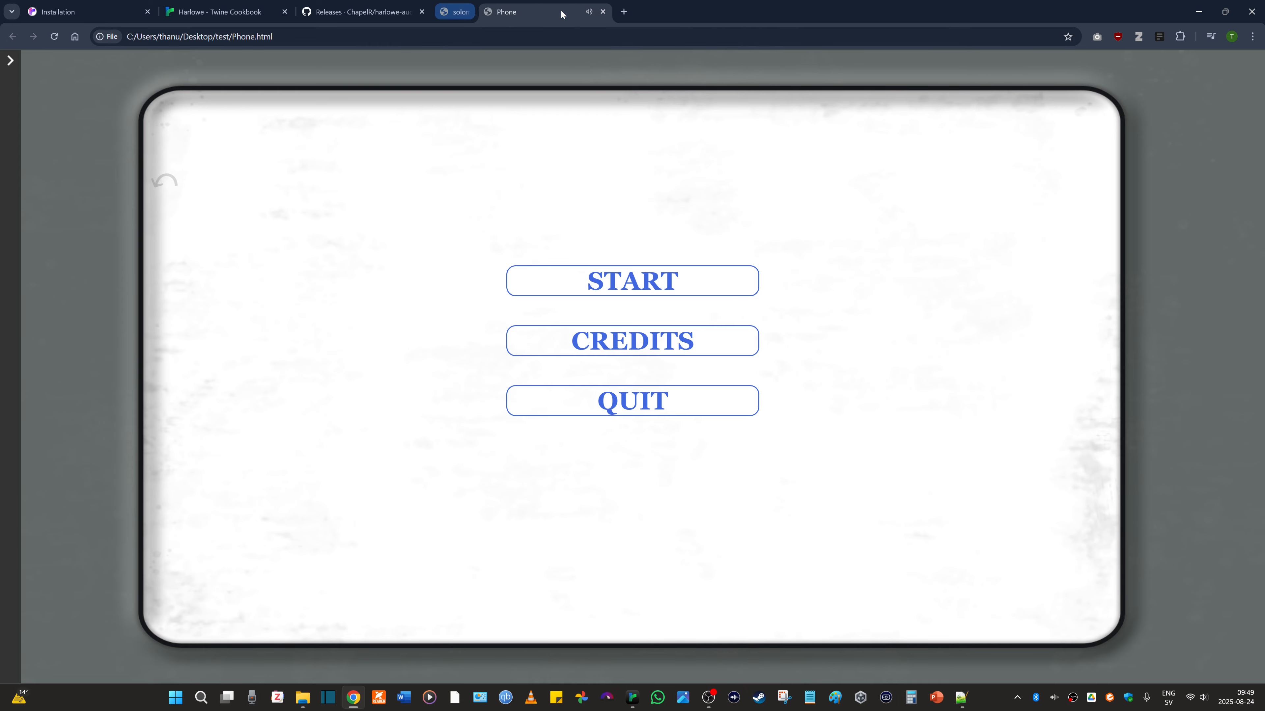
{"action": "left_click", "coordinate": [561, 13]}
- Open the hal.config passage in Twine, and view the Configuration section of the HAL documentation in Chrome
{"action": "key", "text": "alt+Tab"}
{"action": "key", "text": "alt+Tab"}
{"action": "key", "text": "alt+Tab"}
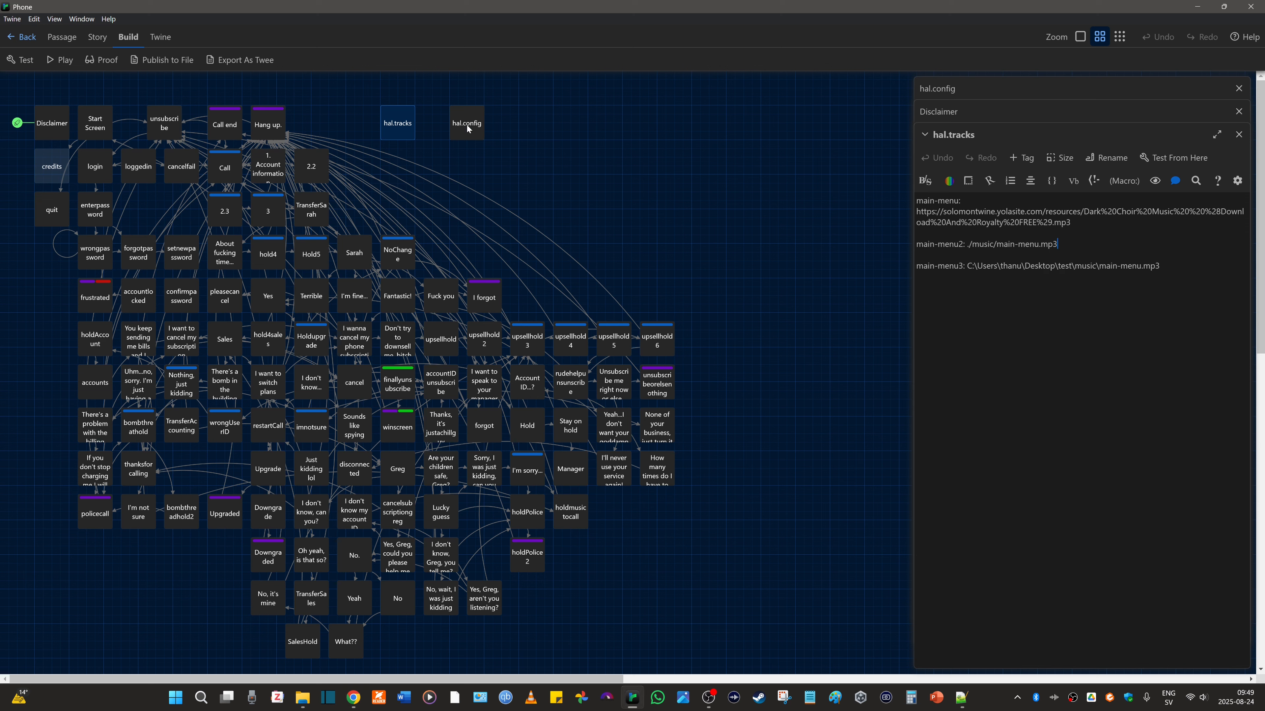
{"action": "double_click", "coordinate": [467, 124]}
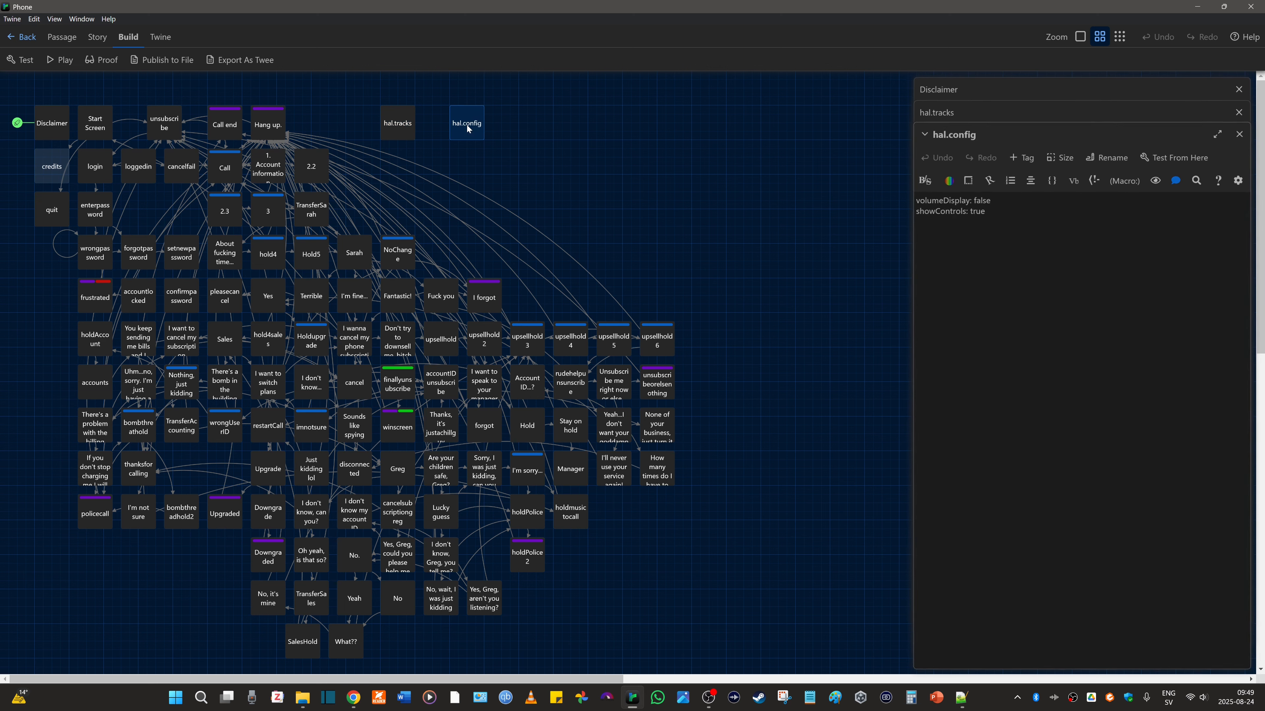
{"action": "left_click", "coordinate": [353, 697]}
{"action": "left_click", "coordinate": [54, 4]}
{"action": "left_click", "coordinate": [36, 300]}
- Open Phone2.html from the test folder in Chrome, expand the story's audio sidebar, and mute the sound
{"action": "left_click", "coordinate": [302, 697]}
{"action": "double_click", "coordinate": [53, 137]}
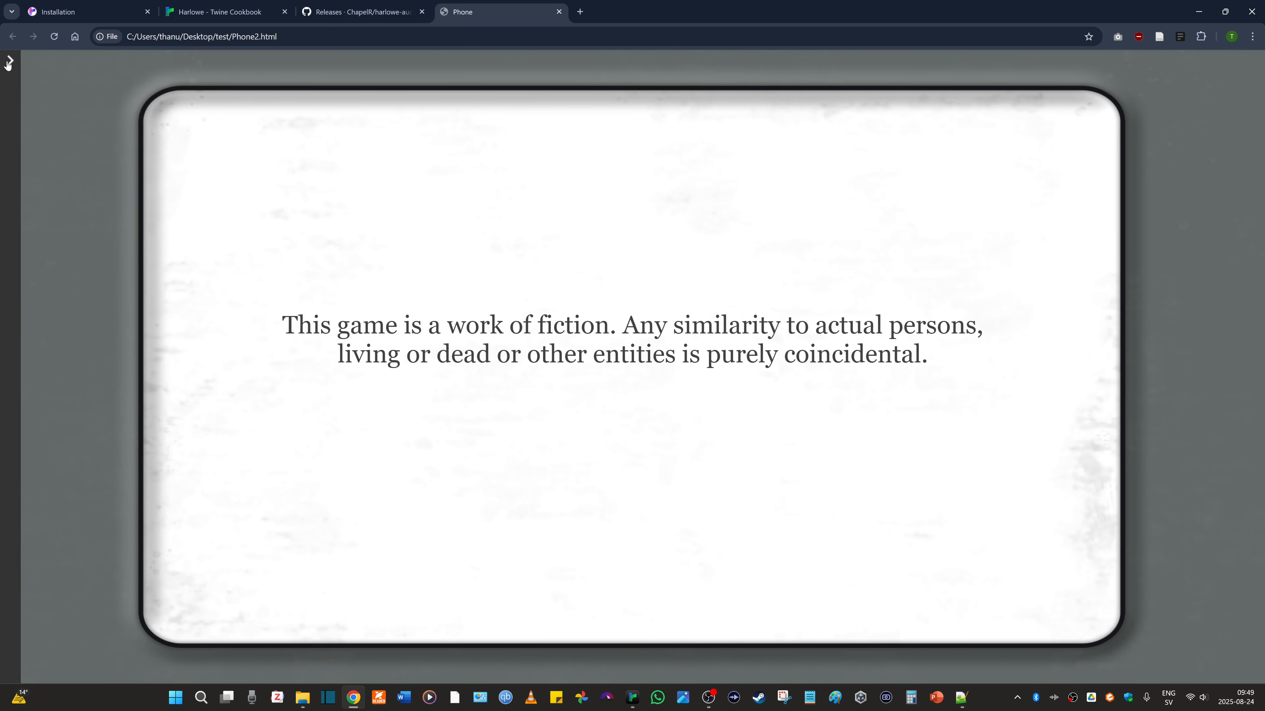
{"action": "left_click", "coordinate": [9, 61]}
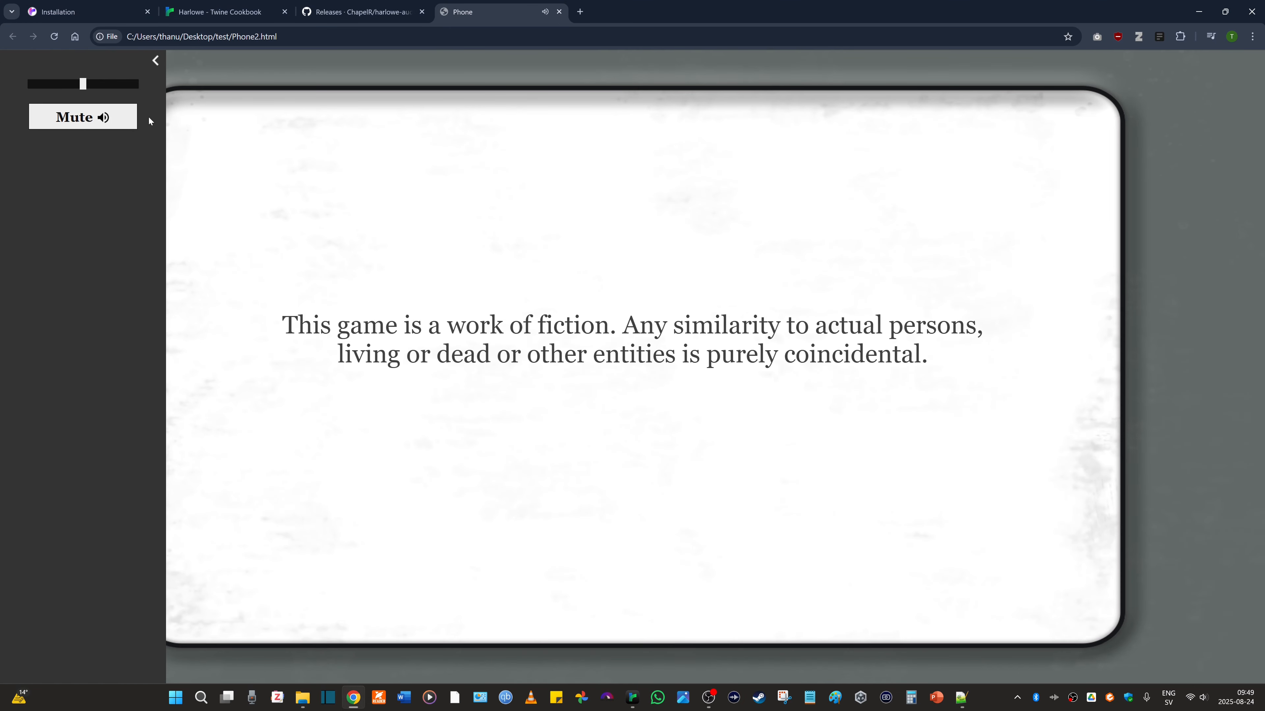
{"action": "left_click", "coordinate": [111, 117]}
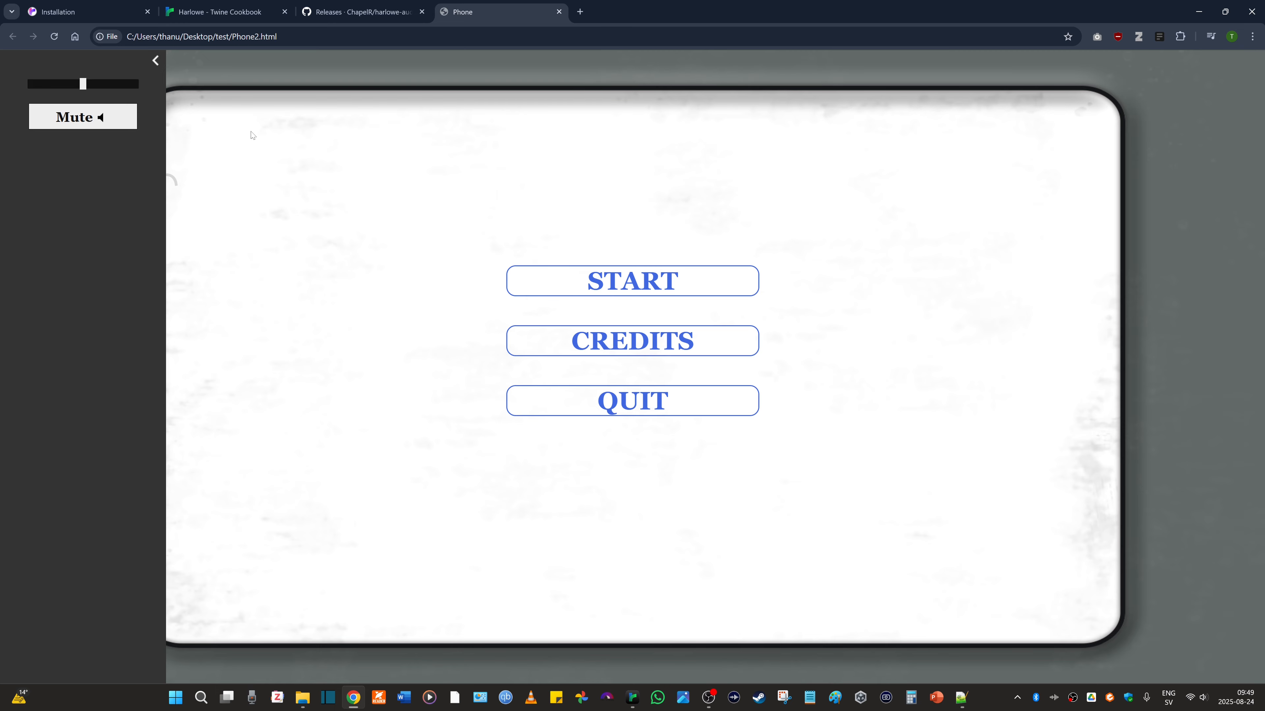
- Return to the hal.config passage in Twine, and set volumeDisplay to true
{"action": "left_click", "coordinate": [70, 5]}
{"action": "left_click", "coordinate": [632, 698]}
{"action": "left_click_drag", "start_coordinate": [990, 202], "coordinate": [973, 201]}
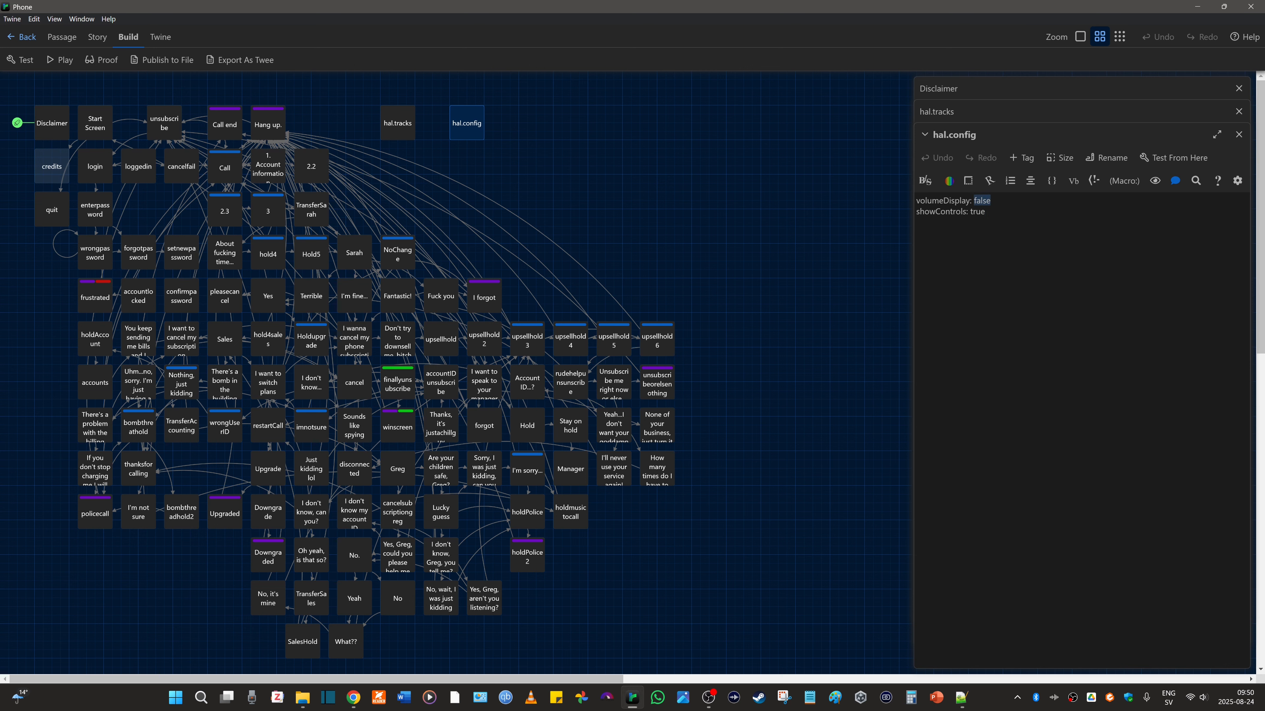
{"action": "type", "text": "true"}
- Check the audio sidebar of the open Phone2.html tab in Chrome, and switch back to Twine
{"action": "left_click", "coordinate": [354, 697]}
{"action": "left_click", "coordinate": [496, 4]}
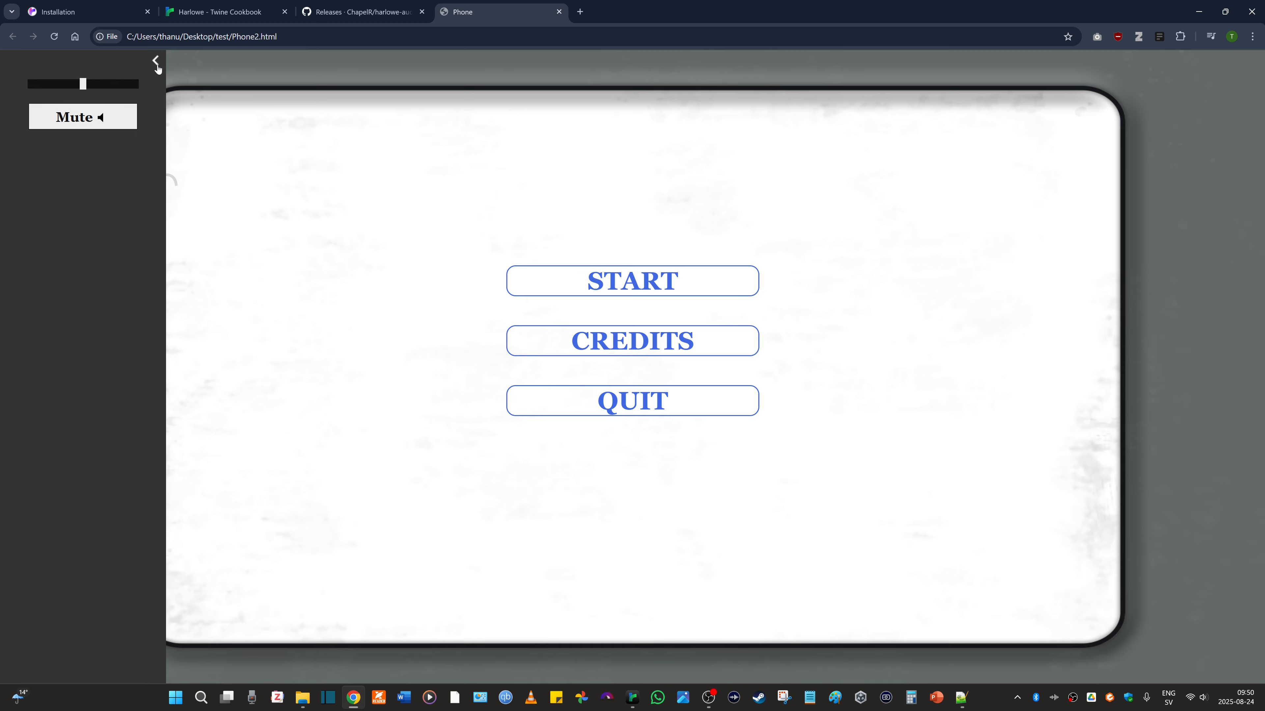
{"action": "key", "text": "alt+Tab"}
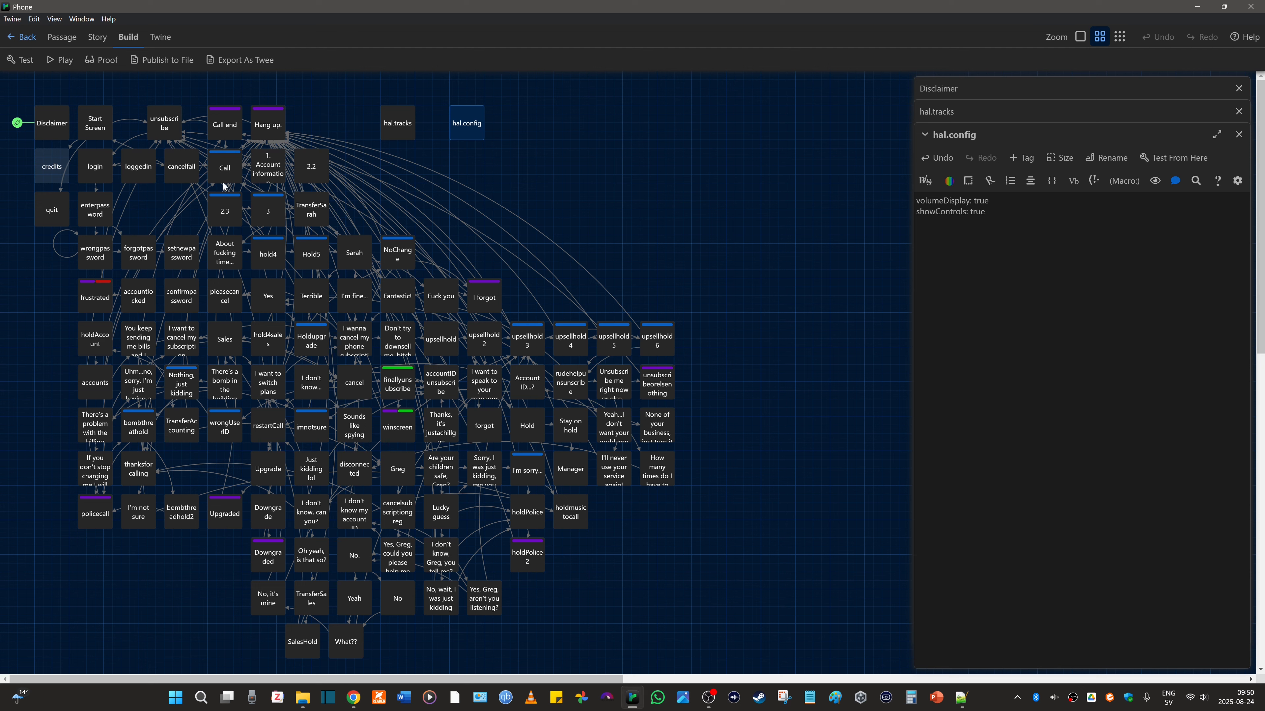
- Play the story from Twine, expand its audio sidebar, lower the volume to 39, and mute the sound
{"action": "left_click", "coordinate": [61, 60]}
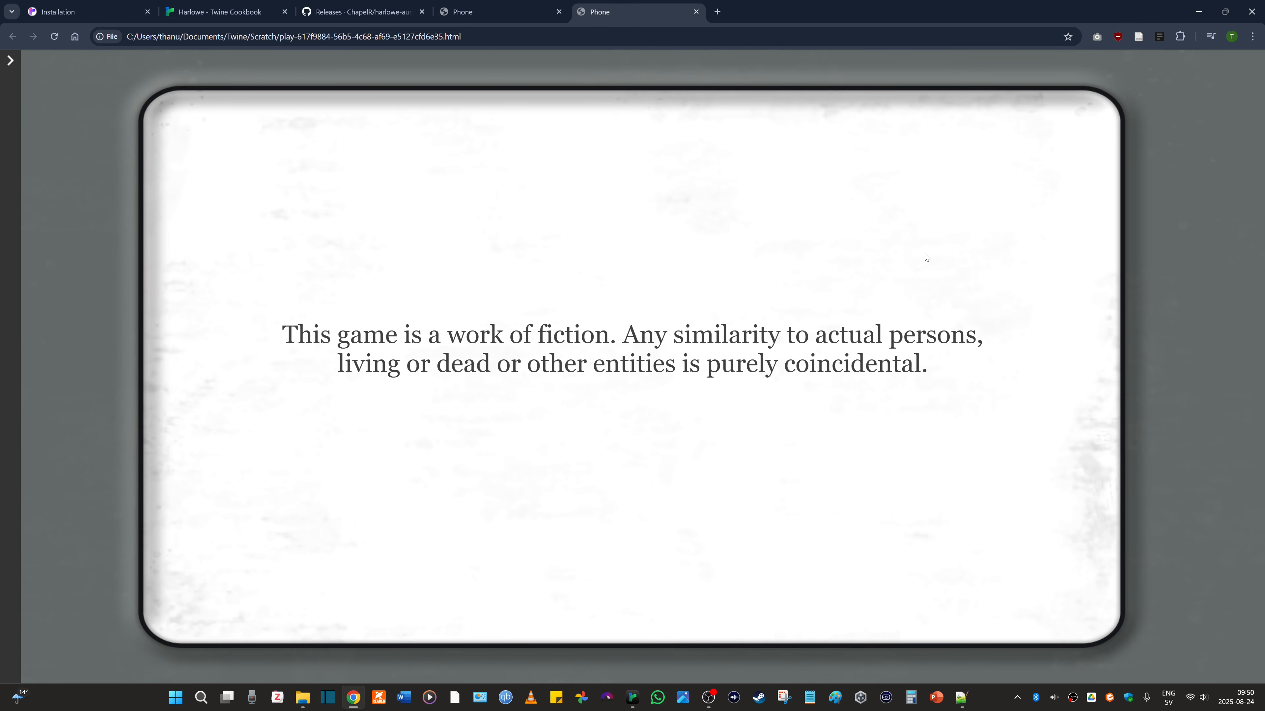
{"action": "left_click", "coordinate": [9, 60]}
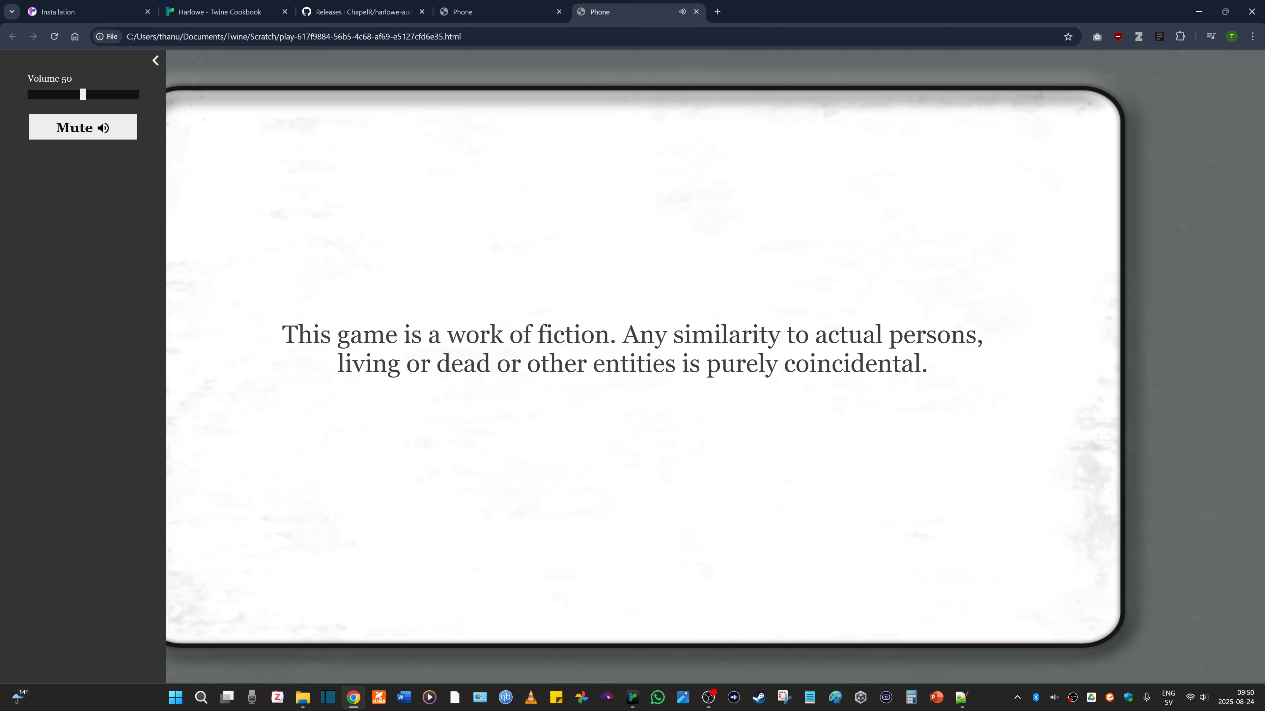
{"action": "mouse_move", "coordinate": [83, 95]}
{"action": "left_mouse_down"}
{"action": "mouse_move", "coordinate": [57, 96]}
{"action": "mouse_move", "coordinate": [72, 95]}
{"action": "left_mouse_up"}
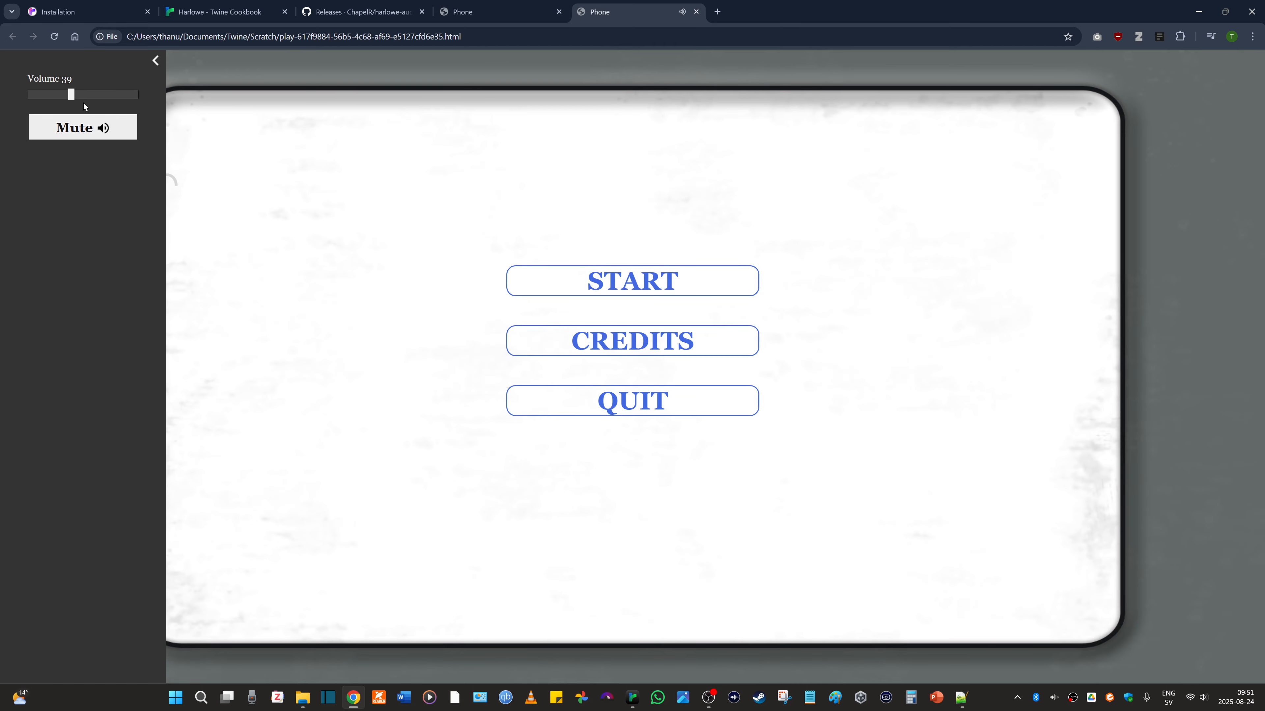
{"action": "left_click", "coordinate": [82, 127]}
- Return to the hal.config passage in Twine, and set showControls to false
{"action": "key", "text": "alt+Tab"}
{"action": "double_click", "coordinate": [466, 123]}
{"action": "key", "text": "Return"}
{"action": "type", "text": "showControls: false"}
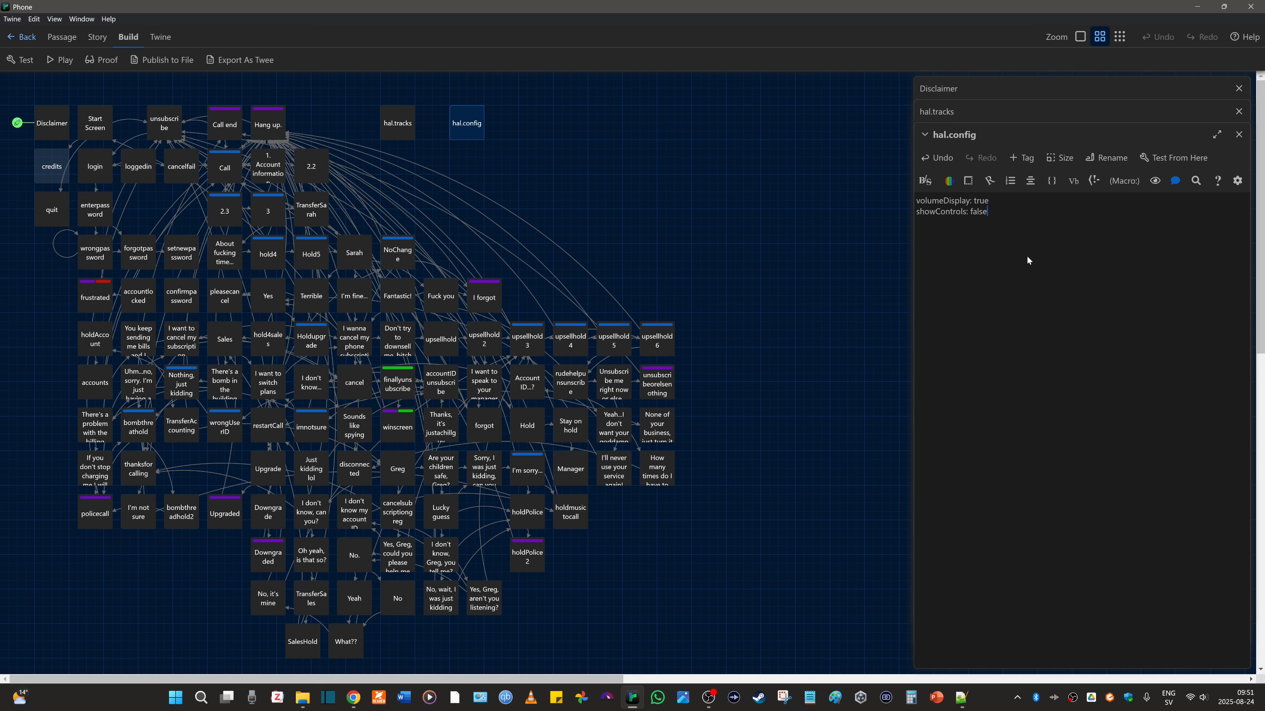
- Play the story from Twine again, start the game, try the third password guess, and close that Phone tab
{"action": "left_click", "coordinate": [69, 62]}
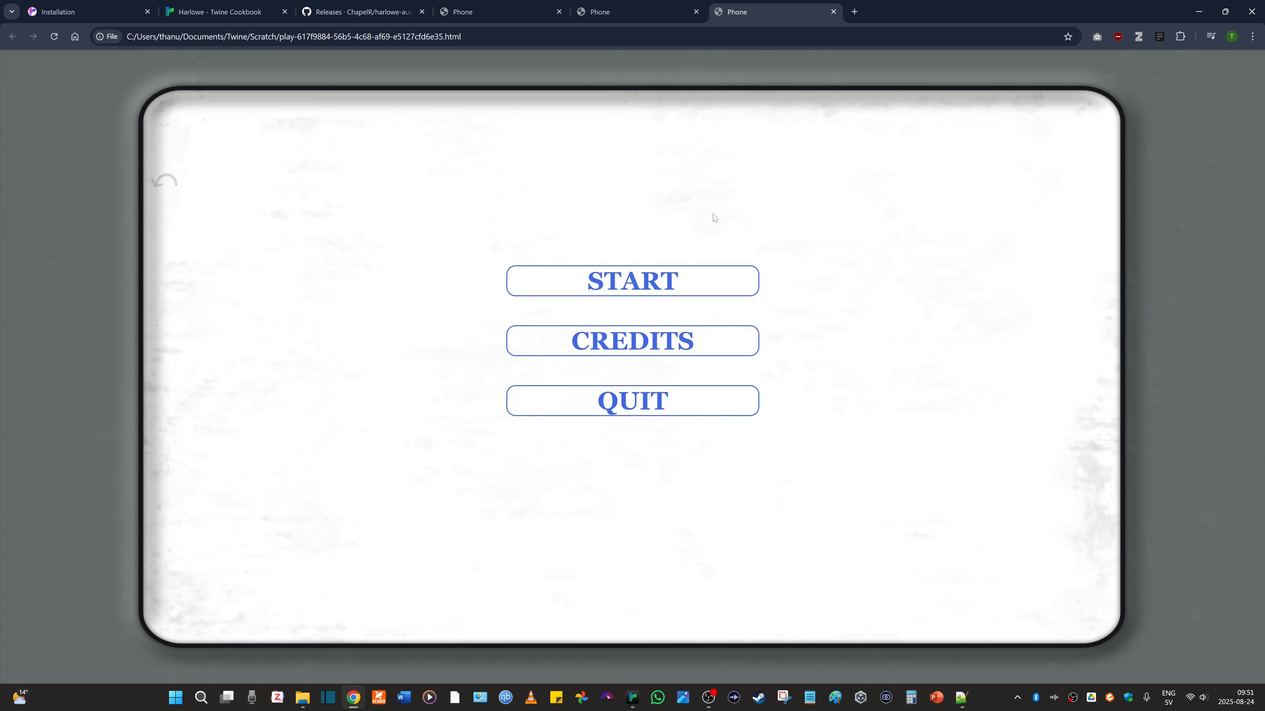
{"action": "left_click", "coordinate": [632, 281]}
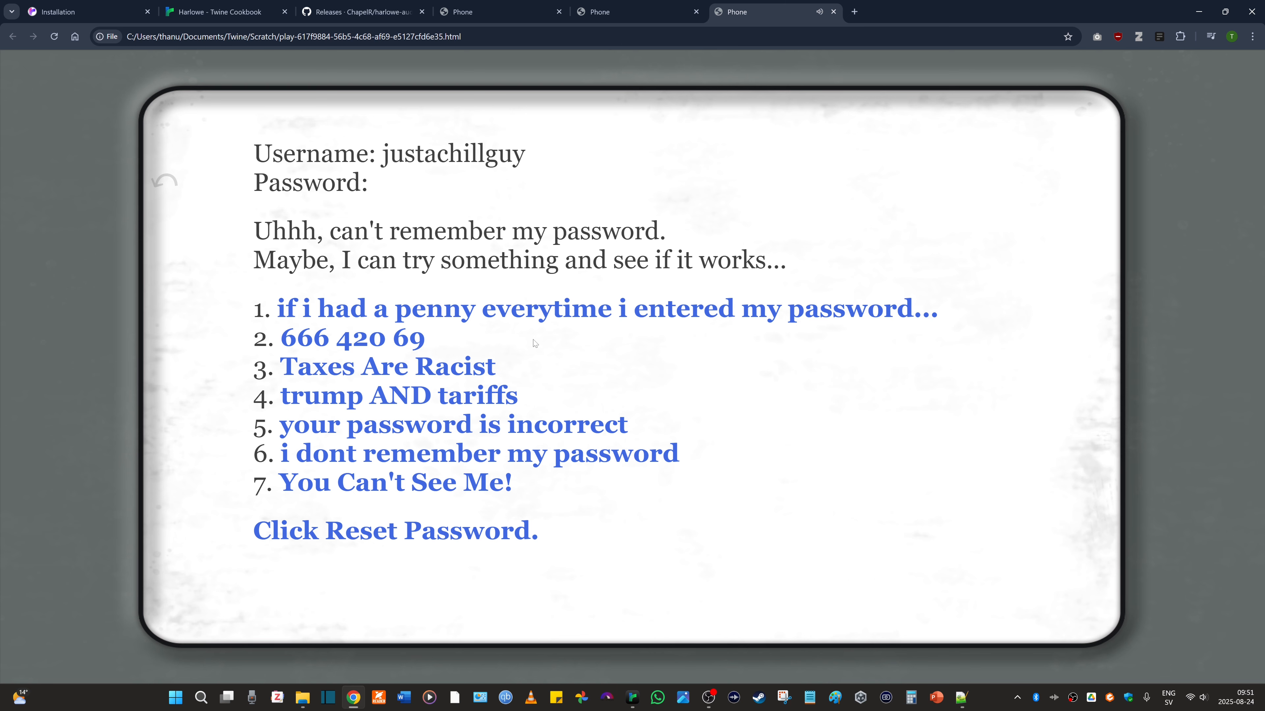
{"action": "left_click", "coordinate": [458, 368]}
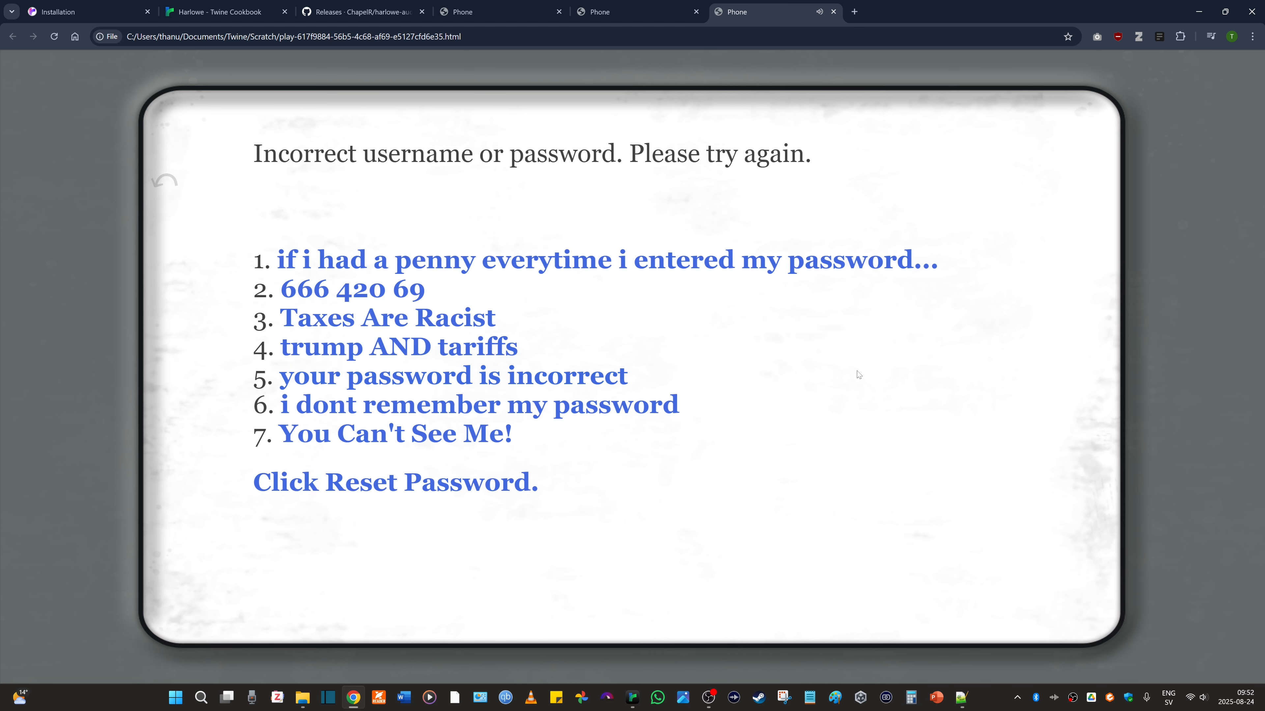
{"action": "left_click", "coordinate": [832, 11]}
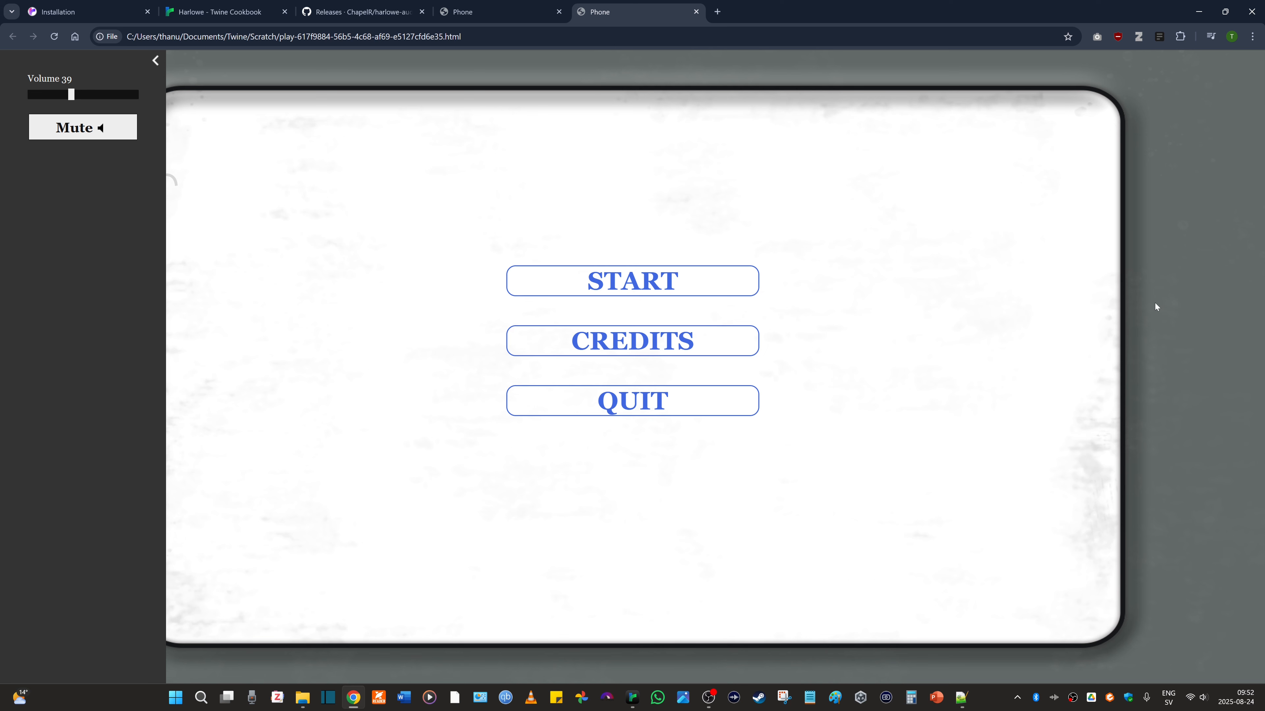
- Open the HAL documentation tab, and look through its contents list and the Master Audio Commands section
{"action": "left_click", "coordinate": [73, 4]}
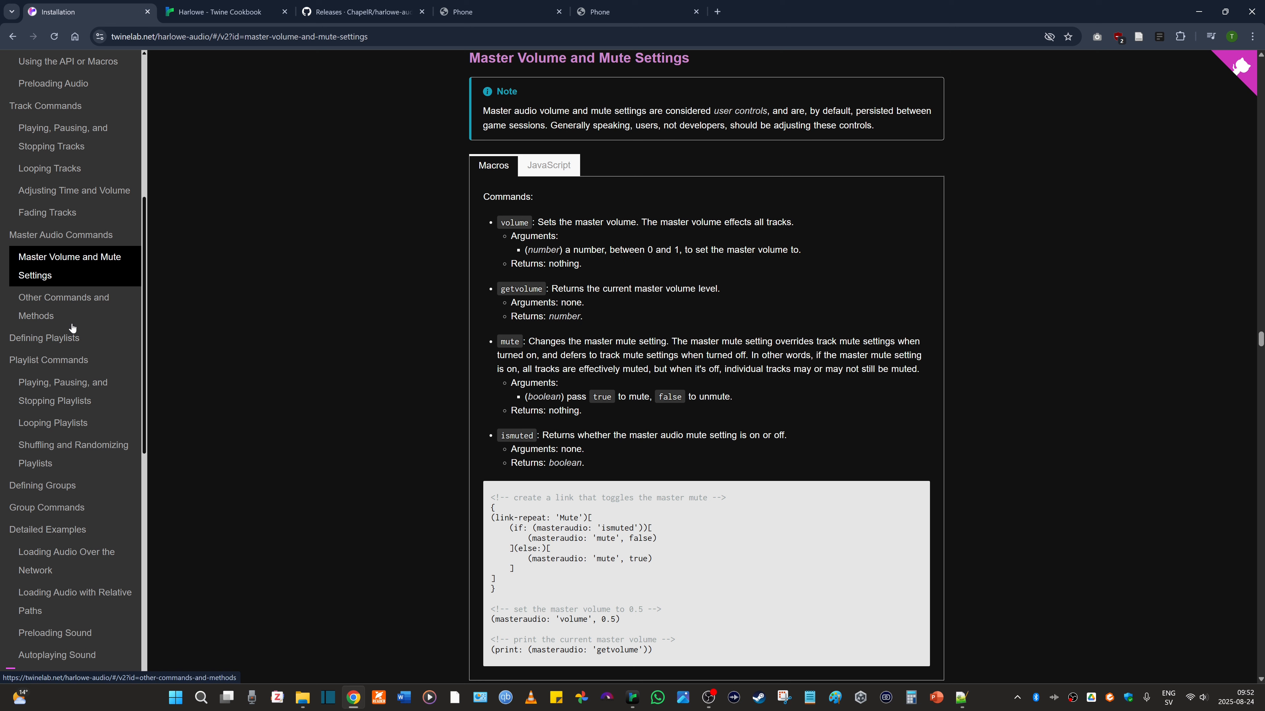
{"action": "scroll", "coordinate": [75, 319], "scroll_direction": "down", "scroll_amount": 2}
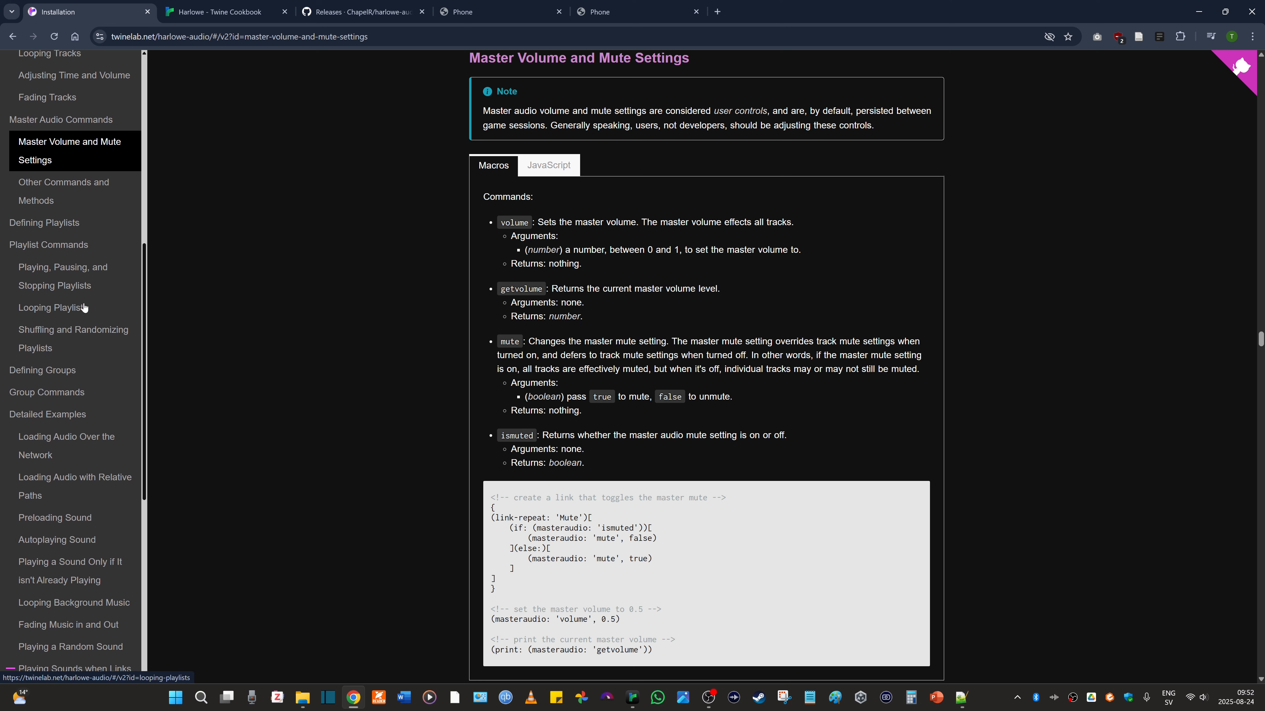
{"action": "scroll", "coordinate": [79, 304], "scroll_direction": "down", "scroll_amount": 4}
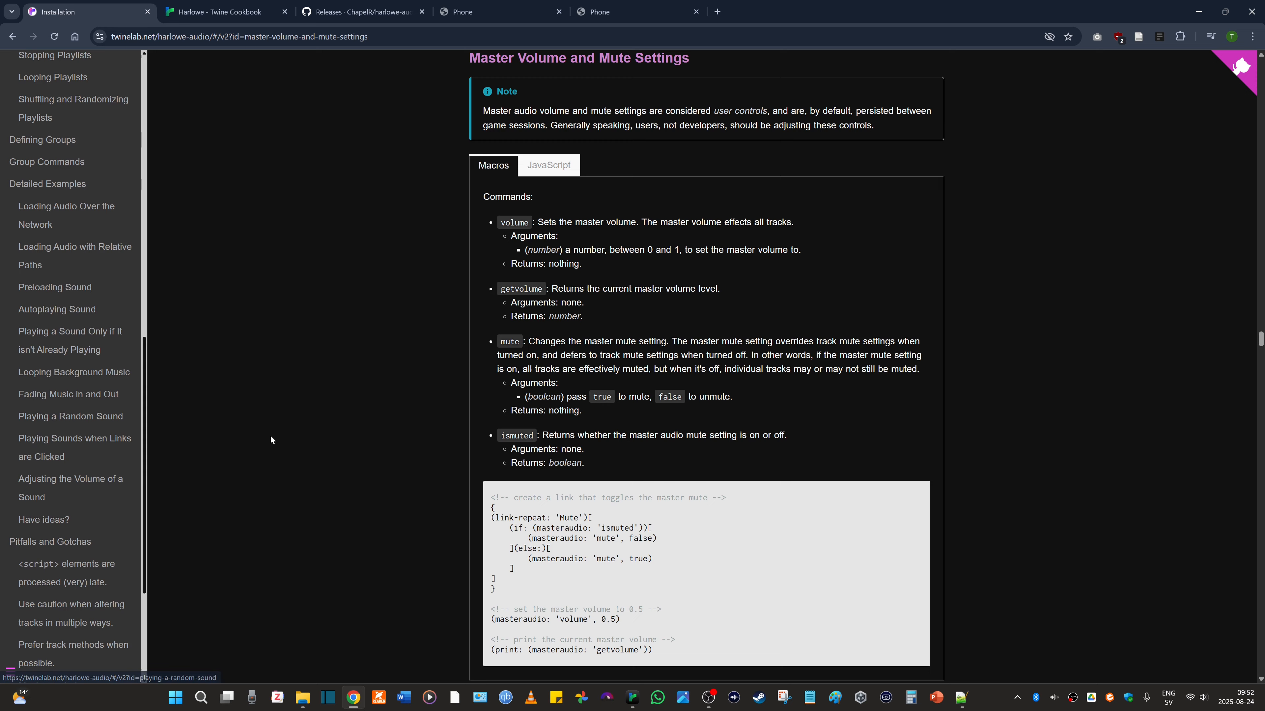
{"action": "scroll", "coordinate": [269, 435], "scroll_direction": "up", "scroll_amount": 6}
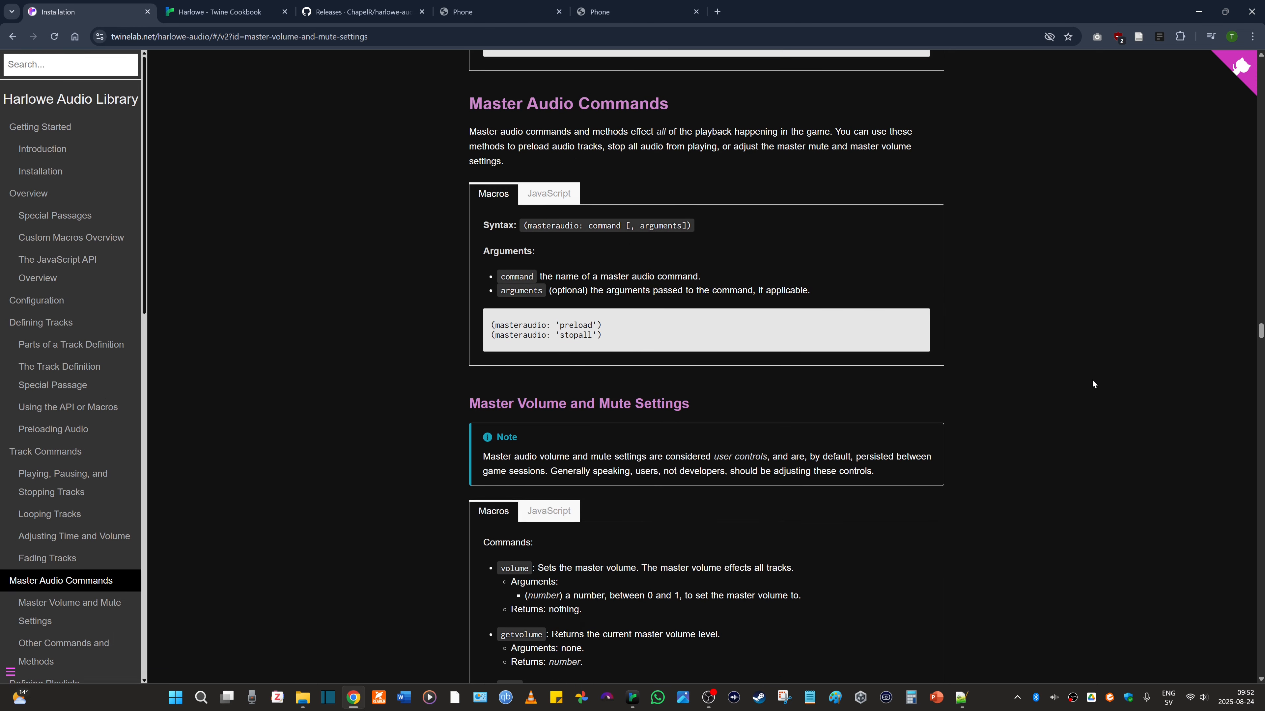